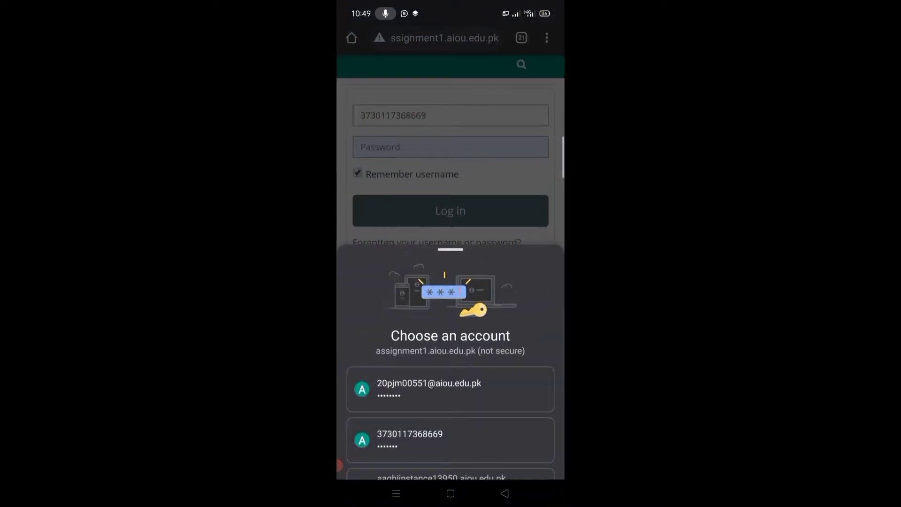
# Log in to the AIOU LMS by filling the password from the saved account
pyautogui.press('Escape')
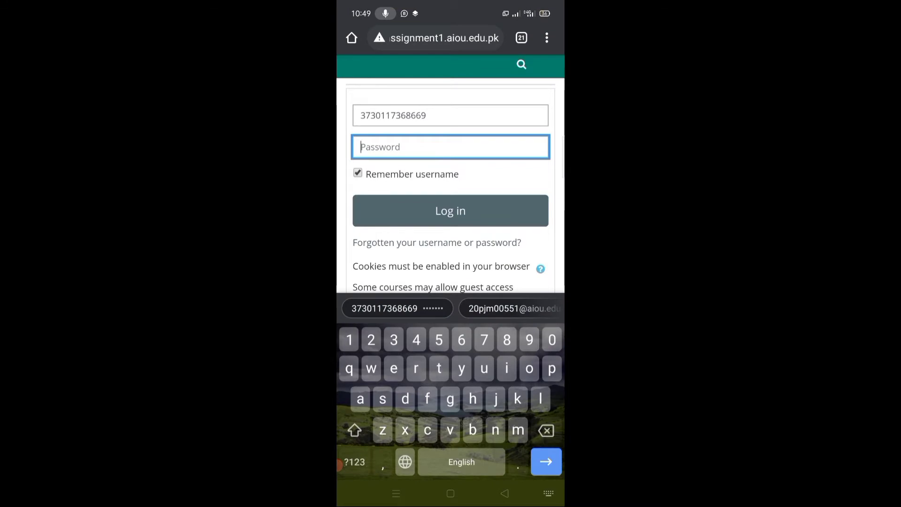
pyautogui.click(444, 37)
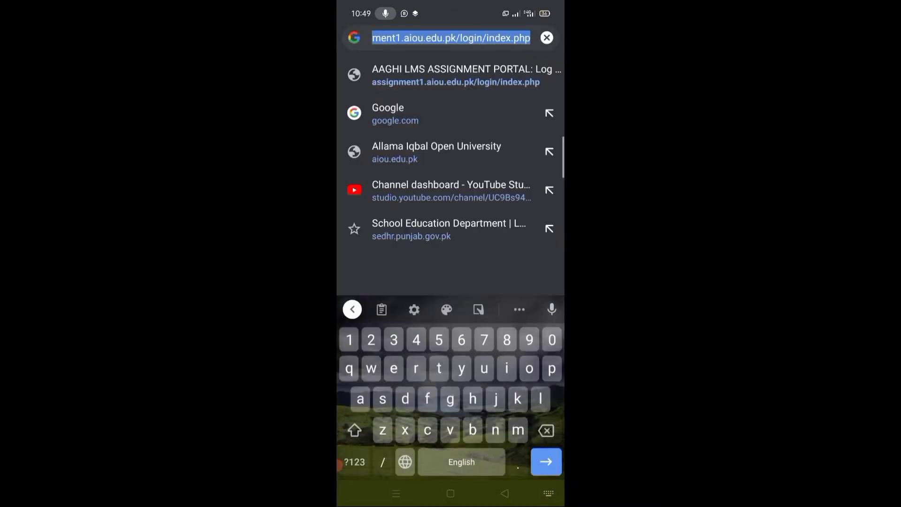
pyautogui.press('Escape')
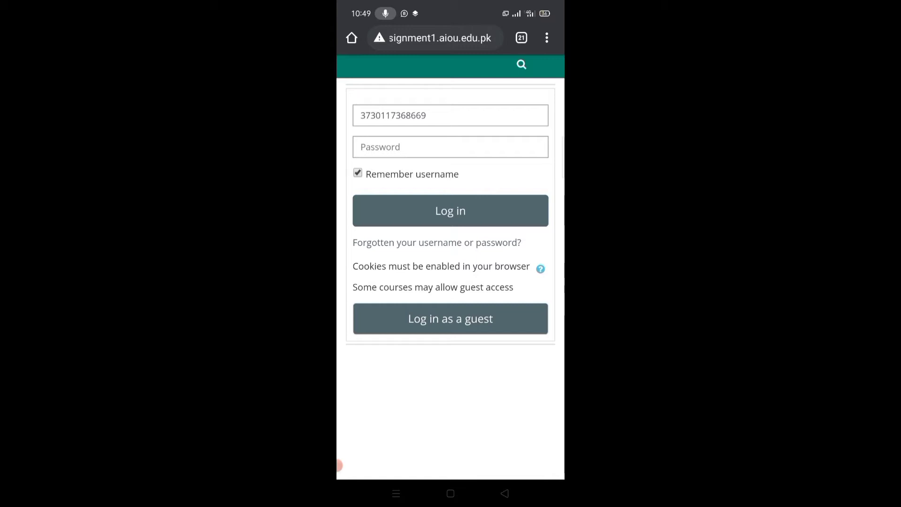
pyautogui.click(451, 146)
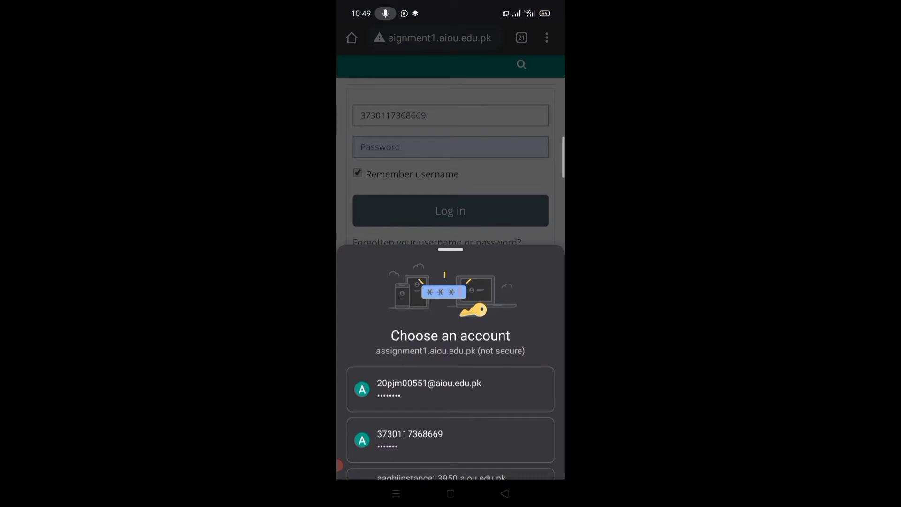
pyautogui.click(450, 440)
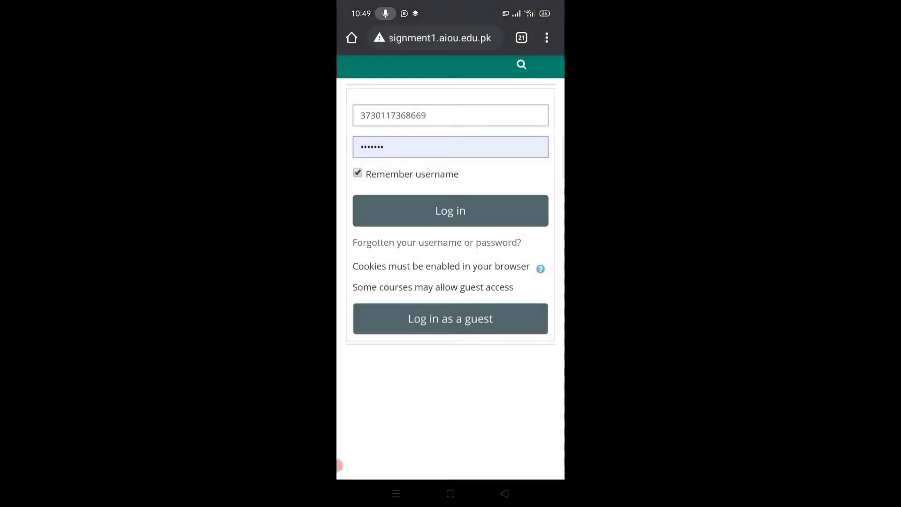
pyautogui.click(451, 211)
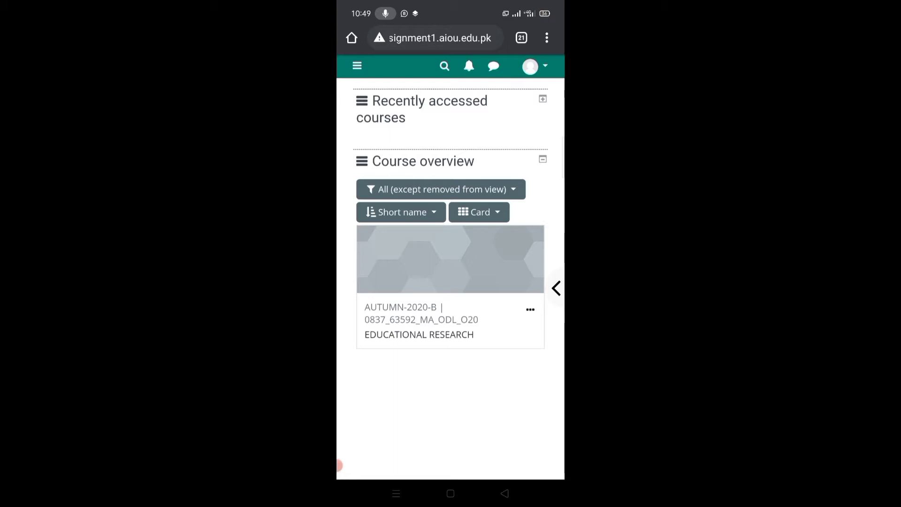
# Open the EDUCATIONAL RESEARCH course, then its Assignment # 1 (2.1)
pyautogui.click(419, 334)
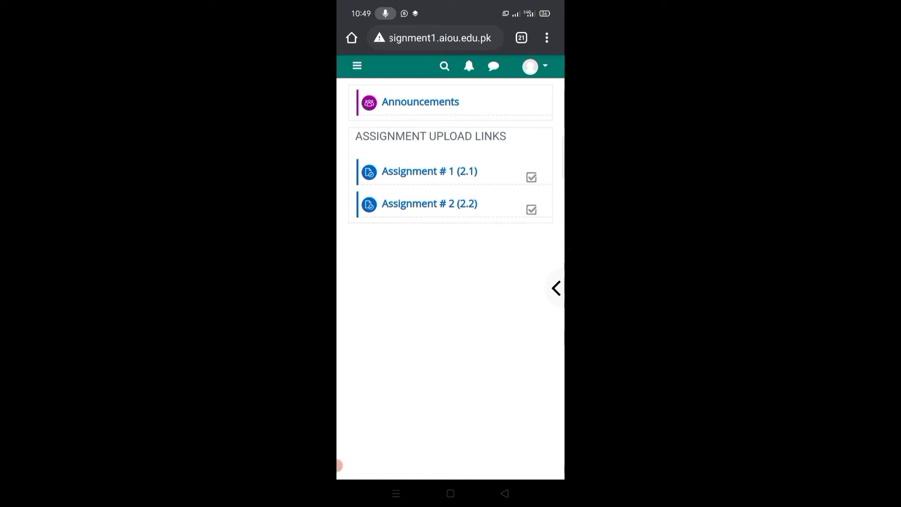
pyautogui.click(428, 171)
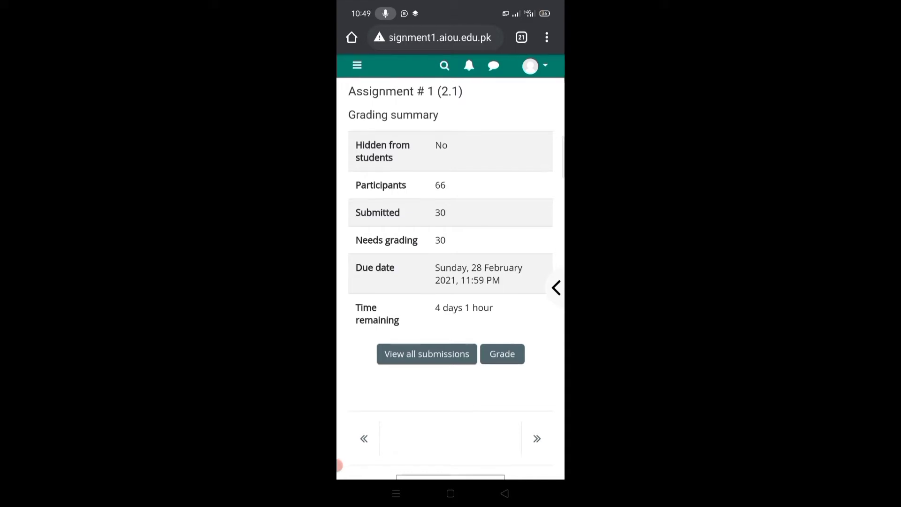
pyautogui.scroll(-1, 451, 282)
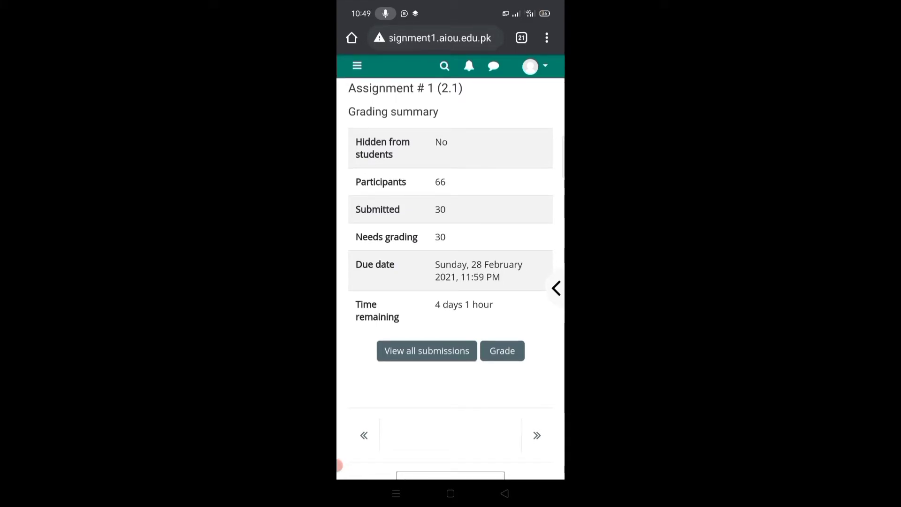
# Show the full submissions table for Assignment # 1
pyautogui.click(427, 351)
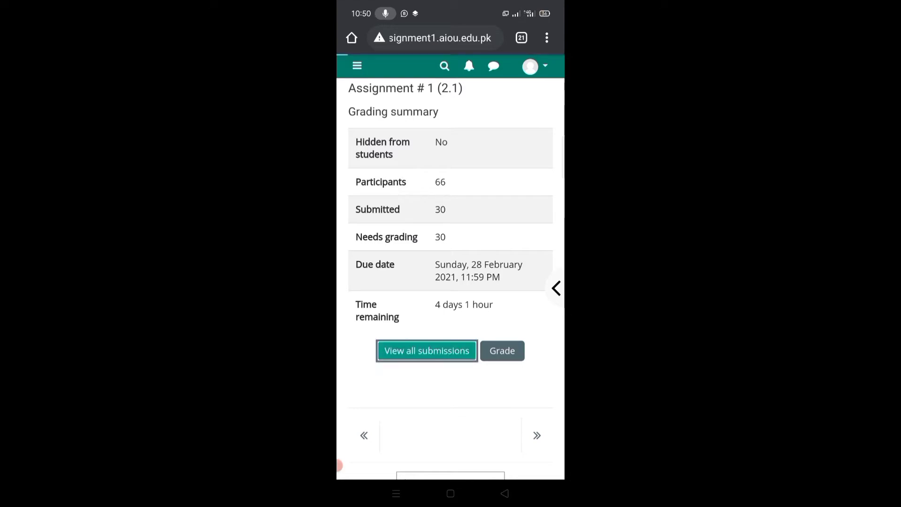
pyautogui.scroll(-3, 451, 281)
pyautogui.hscroll(2, 450, 316)
pyautogui.hscroll(2, 451, 317)
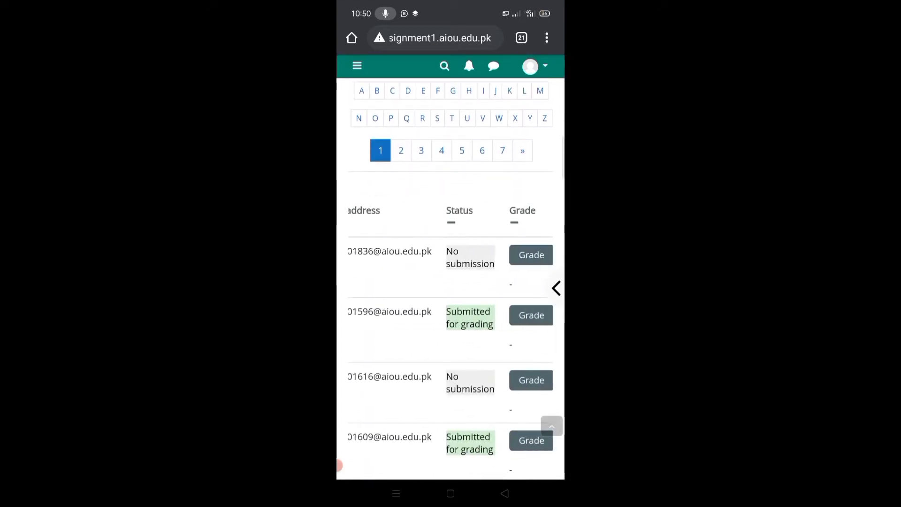
pyautogui.scroll(-1, 451, 316)
pyautogui.scroll(-1, 451, 281)
pyautogui.scroll(-1, 451, 282)
pyautogui.scroll(-1, 450, 282)
pyautogui.scroll(-1, 450, 282)
pyautogui.scroll(-1, 451, 282)
pyautogui.scroll(-1, 451, 281)
pyautogui.scroll(-1, 451, 281)
pyautogui.scroll(-1, 450, 281)
pyautogui.scroll(-1, 451, 281)
pyautogui.scroll(-1, 450, 282)
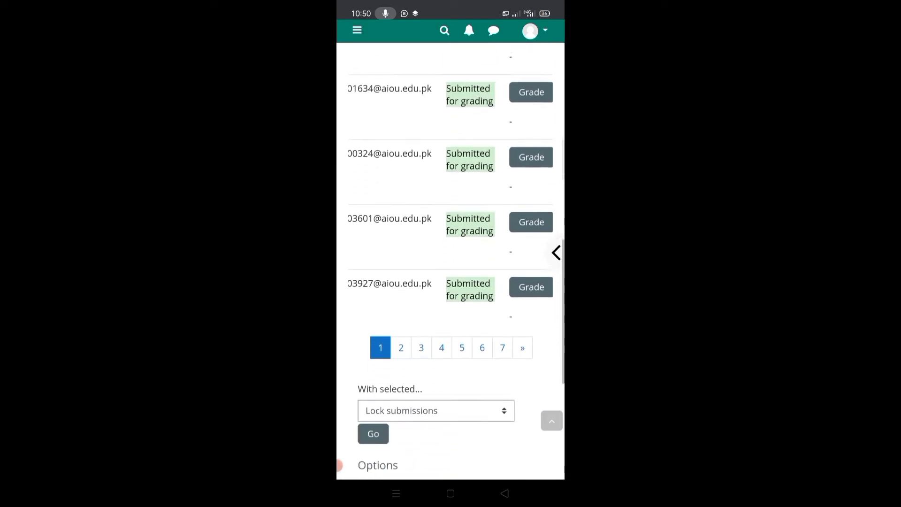
pyautogui.scroll(-1, 451, 281)
pyautogui.scroll(2, 451, 281)
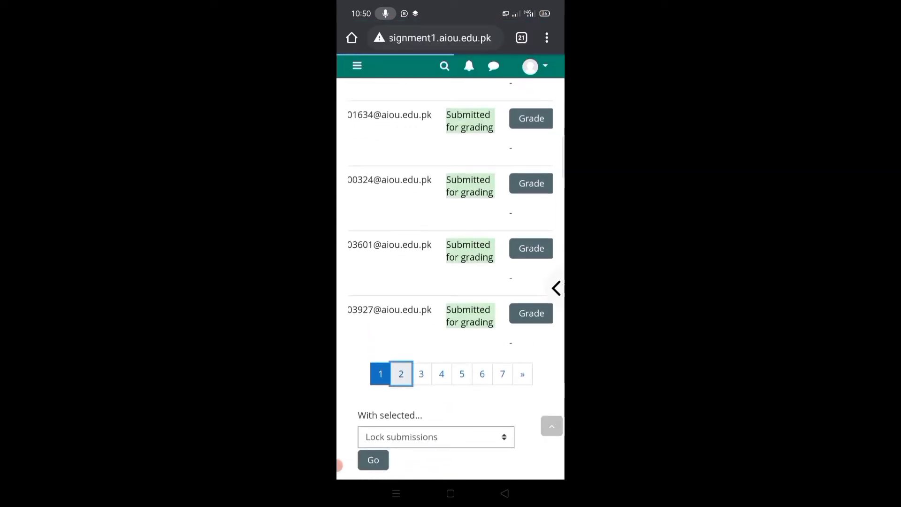
pyautogui.scroll(-5, 450, 282)
pyautogui.scroll(-1, 451, 282)
pyautogui.hscroll(3, 450, 282)
pyautogui.hscroll(3, 451, 282)
pyautogui.scroll(-1, 450, 281)
pyautogui.scroll(-2, 451, 281)
pyautogui.scroll(-1, 451, 281)
pyautogui.scroll(-2, 451, 282)
pyautogui.scroll(-2, 450, 281)
pyautogui.scroll(-2, 451, 282)
pyautogui.scroll(-1, 451, 281)
pyautogui.scroll(-2, 450, 281)
pyautogui.scroll(-1, 450, 282)
pyautogui.scroll(5, 450, 281)
pyautogui.scroll(3, 451, 282)
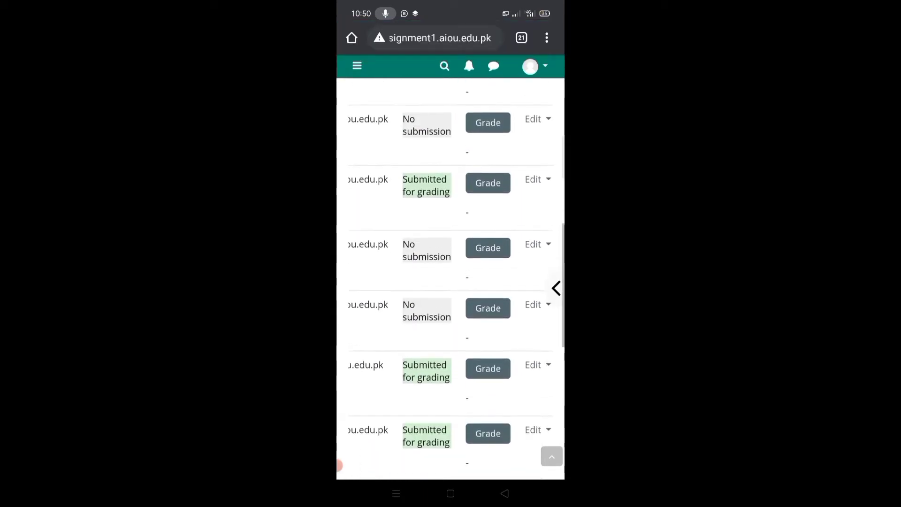
pyautogui.hscroll(-1, 451, 282)
pyautogui.hscroll(-3, 450, 282)
pyautogui.scroll(2, 450, 281)
pyautogui.scroll(5, 451, 282)
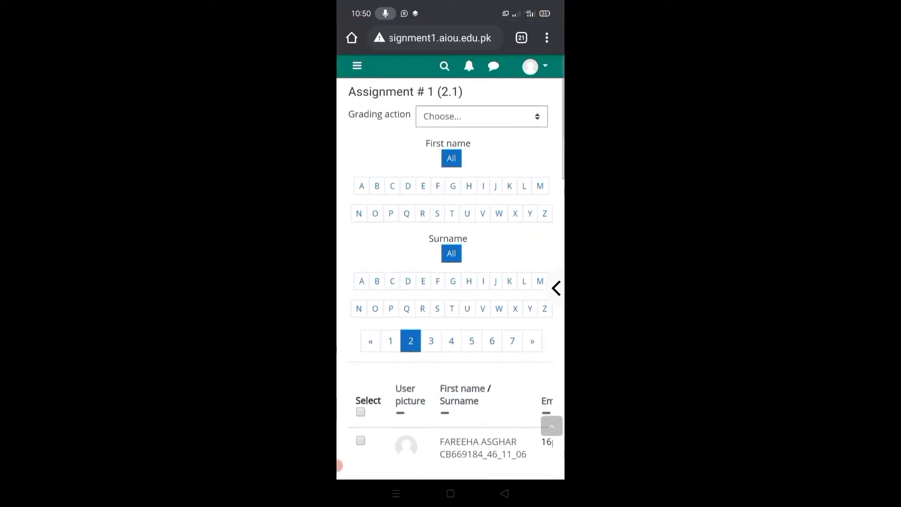
pyautogui.scroll(-1, 451, 281)
pyautogui.scroll(-2, 450, 282)
pyautogui.hscroll(2, 450, 394)
pyautogui.hscroll(3, 451, 380)
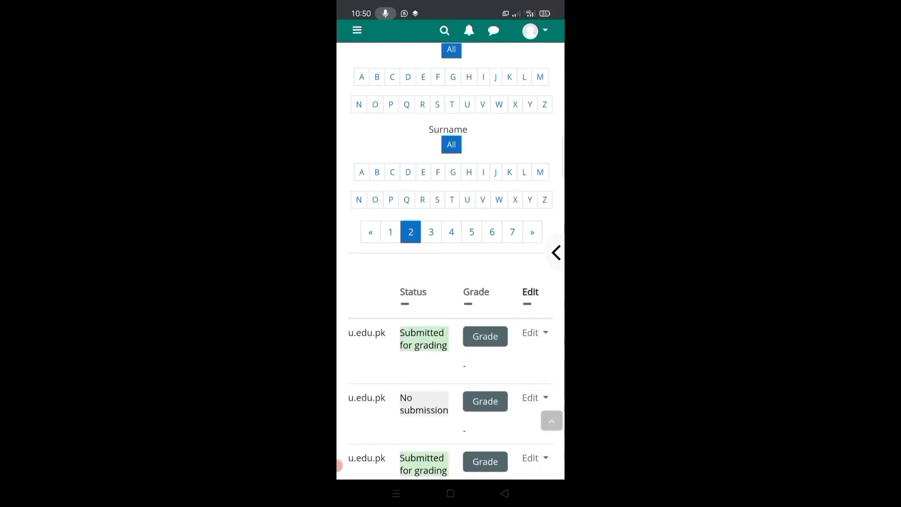
pyautogui.hscroll(1, 450, 380)
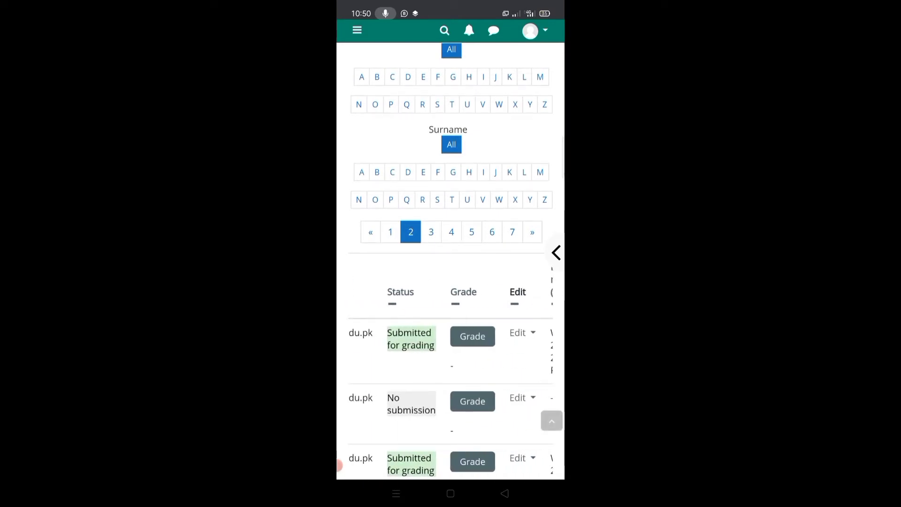
pyautogui.scroll(1, 450, 282)
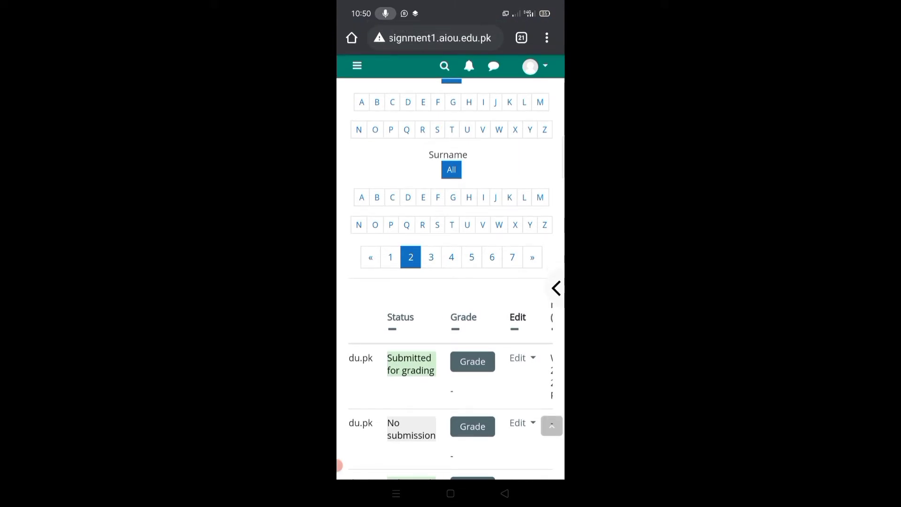
pyautogui.hscroll(2, 451, 380)
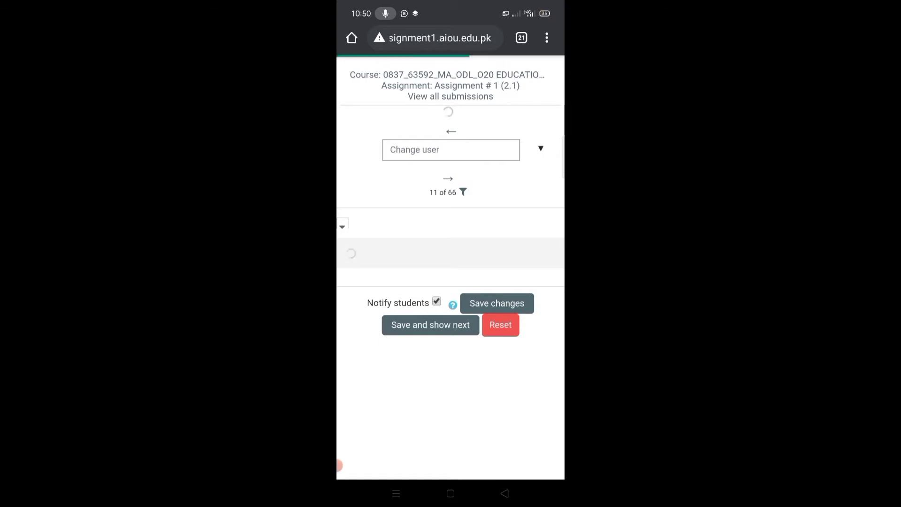
pyautogui.scroll(-1, 450, 331)
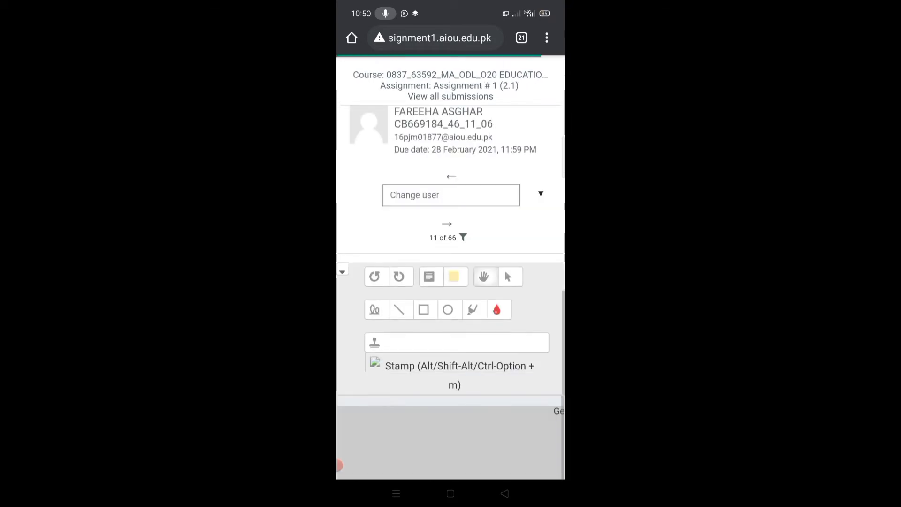
pyautogui.scroll(1, 450, 331)
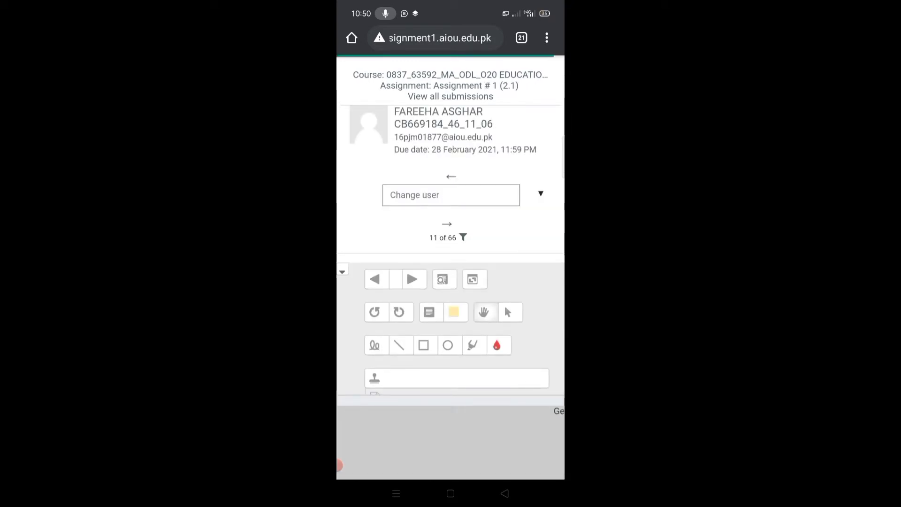
pyautogui.scroll(-3, 451, 296)
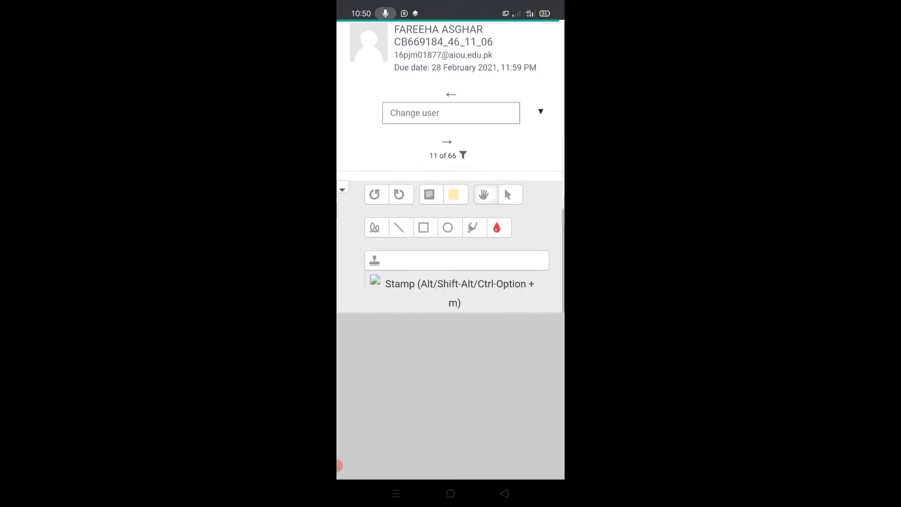
pyautogui.scroll(-3, 450, 281)
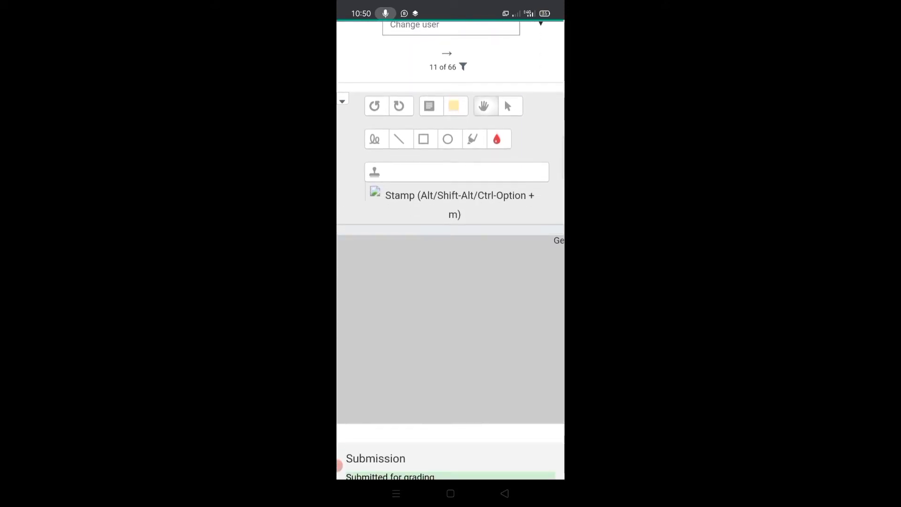
pyautogui.scroll(-3, 450, 282)
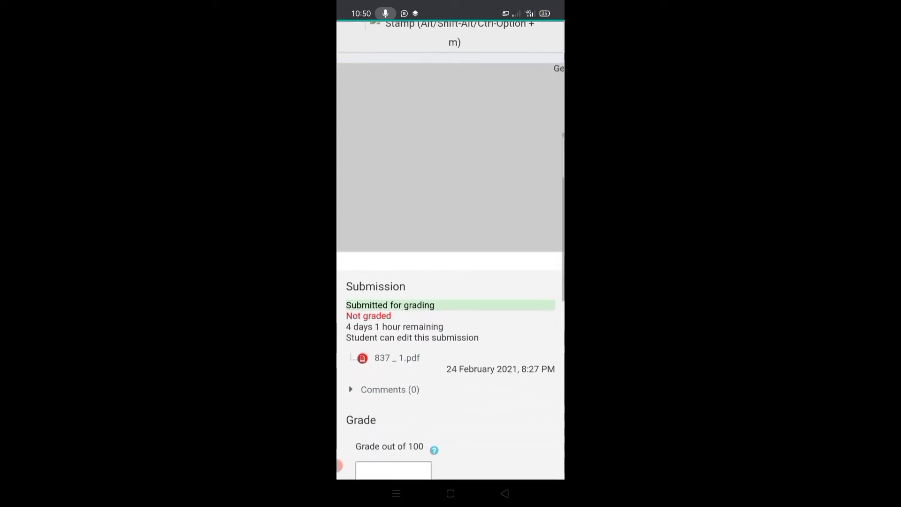
pyautogui.scroll(-2, 450, 281)
pyautogui.scroll(-1, 450, 282)
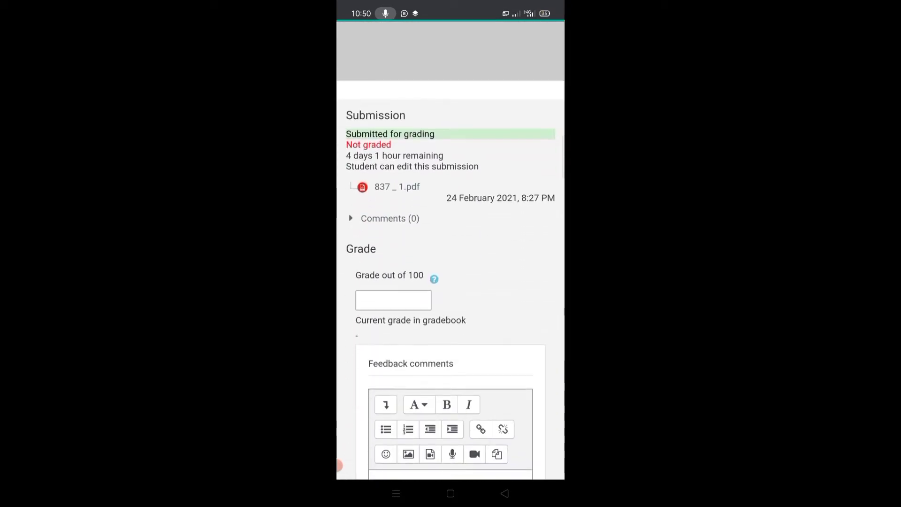
pyautogui.scroll(1, 450, 282)
pyautogui.scroll(-3, 451, 282)
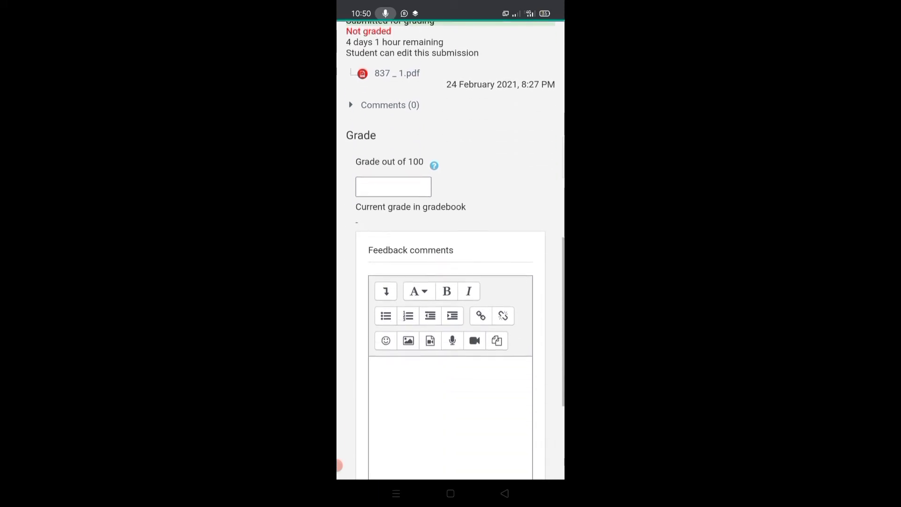
pyautogui.scroll(-2, 451, 281)
pyautogui.scroll(-1, 451, 282)
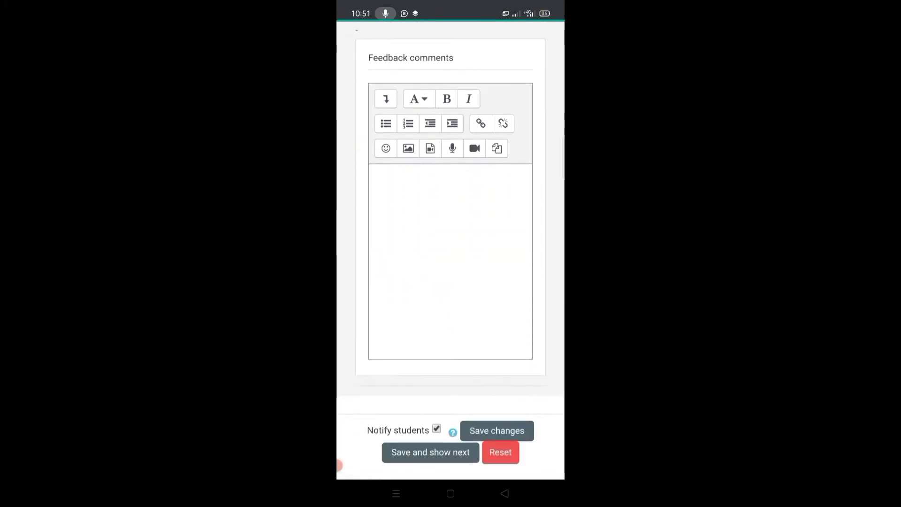
pyautogui.scroll(3, 450, 282)
pyautogui.scroll(1, 451, 281)
pyautogui.scroll(2, 450, 282)
pyautogui.scroll(2, 450, 281)
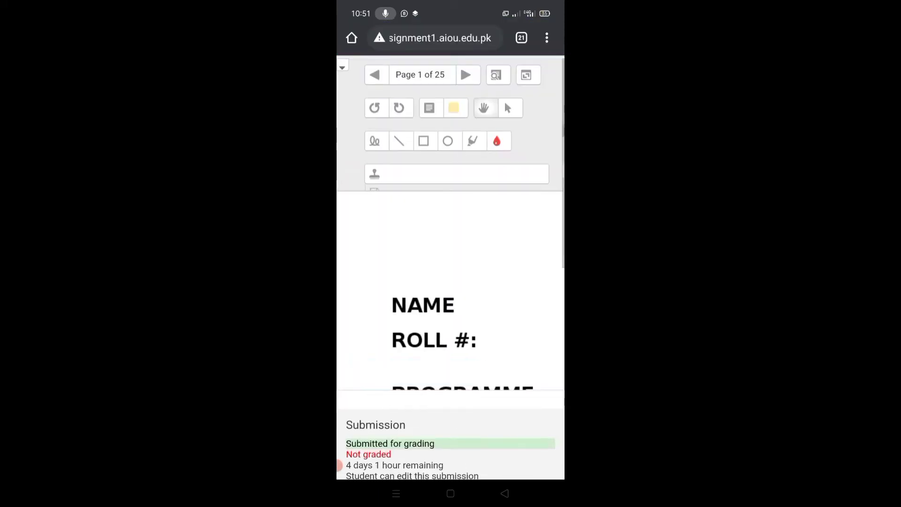
pyautogui.scroll(-1, 450, 289)
pyautogui.scroll(-1, 450, 289)
pyautogui.scroll(-1, 450, 289)
pyautogui.scroll(-1, 451, 289)
pyautogui.scroll(-2, 451, 289)
pyautogui.scroll(-1, 451, 289)
pyautogui.scroll(-1, 451, 289)
pyautogui.scroll(-1, 450, 288)
pyautogui.scroll(-1, 450, 289)
pyautogui.scroll(-1, 451, 289)
pyautogui.scroll(-1, 451, 289)
pyautogui.hscroll(1, 450, 288)
pyautogui.hscroll(2, 450, 289)
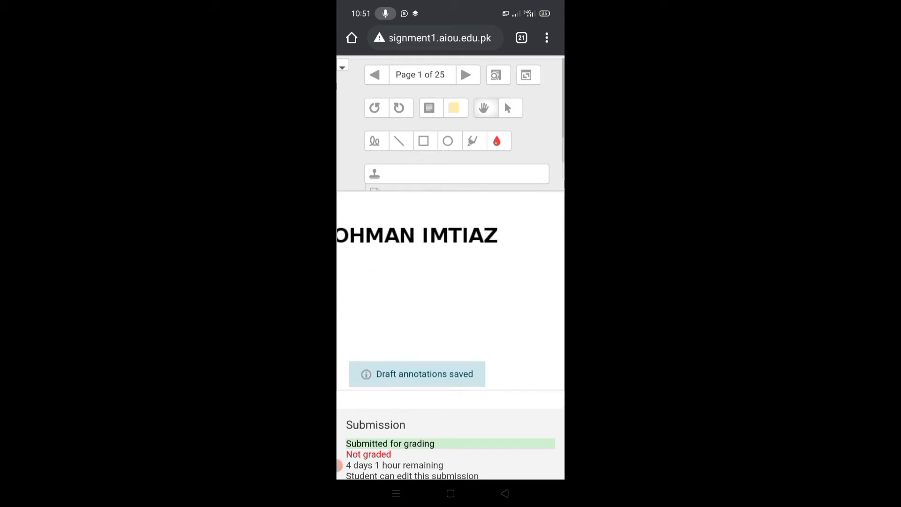
pyautogui.hscroll(-1, 450, 289)
pyautogui.hscroll(-1, 450, 288)
pyautogui.scroll(1, 451, 289)
pyautogui.hscroll(-1, 450, 289)
pyautogui.hscroll(-1, 450, 289)
pyautogui.scroll(-1, 450, 289)
pyautogui.scroll(-1, 450, 289)
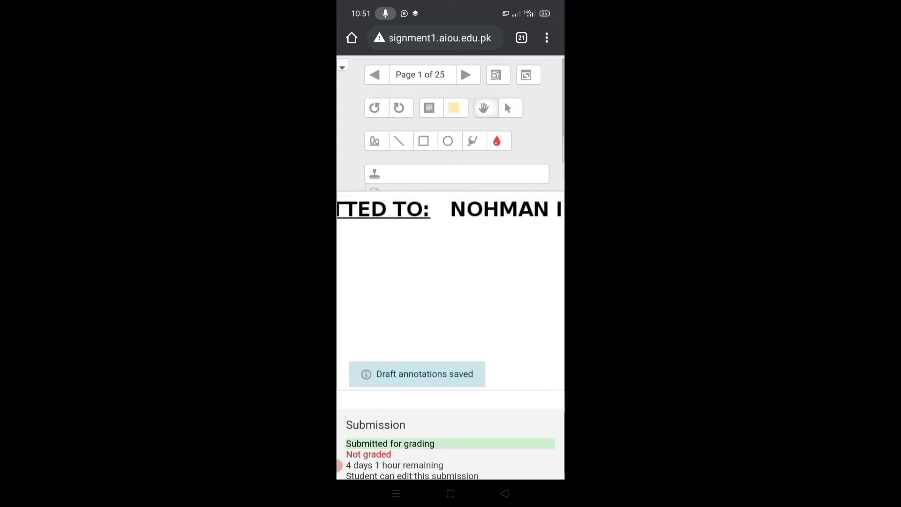
pyautogui.hscroll(2, 451, 282)
pyautogui.hscroll(2, 450, 282)
pyautogui.hscroll(2, 451, 282)
pyautogui.hscroll(-2, 450, 282)
pyautogui.scroll(-2, 451, 281)
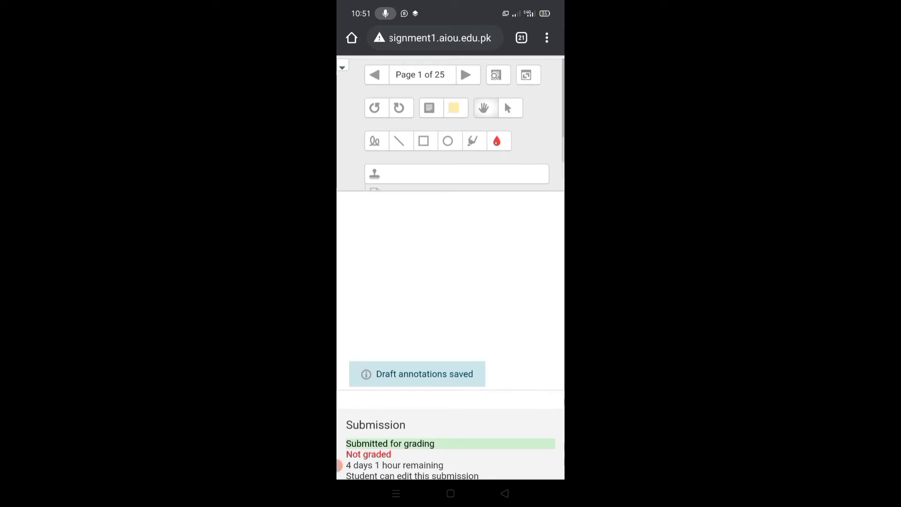
pyautogui.scroll(-1, 451, 282)
pyautogui.scroll(-3, 450, 282)
pyautogui.scroll(-1, 451, 282)
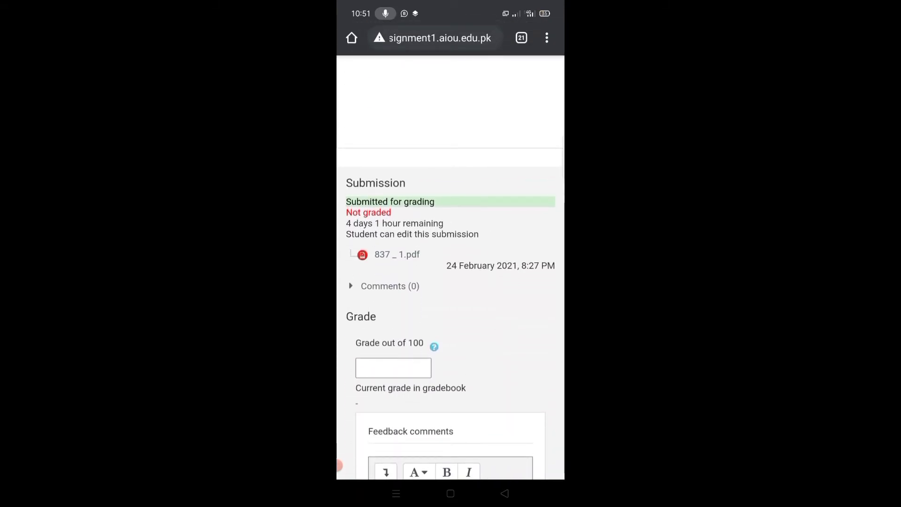
pyautogui.scroll(-4, 451, 281)
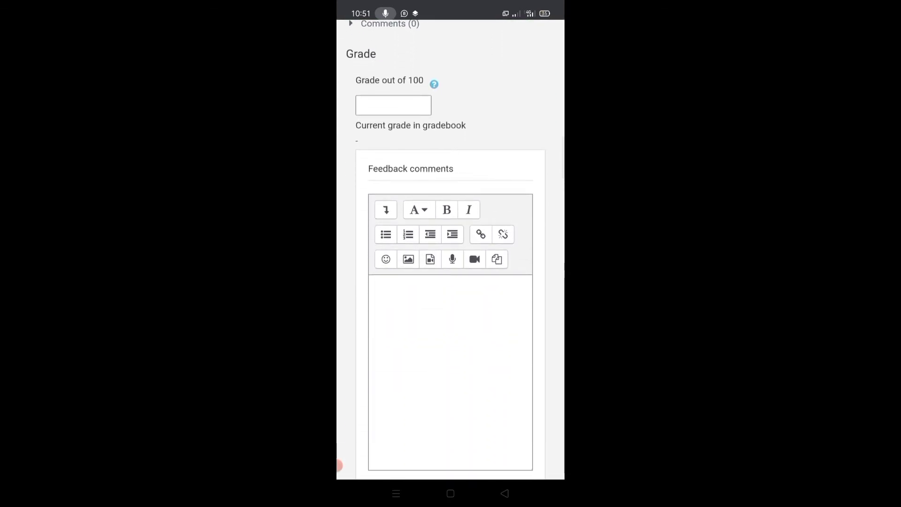
# Enter 'Feedback enter' in Feedback comments, fixing a typo, with 'Grade out of 100' left blank
pyautogui.click(392, 105)
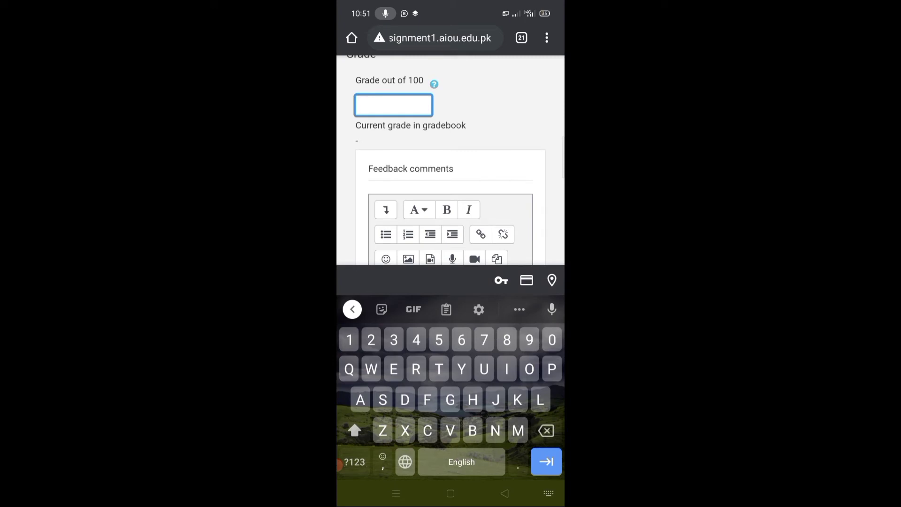
pyautogui.scroll(-5, 451, 176)
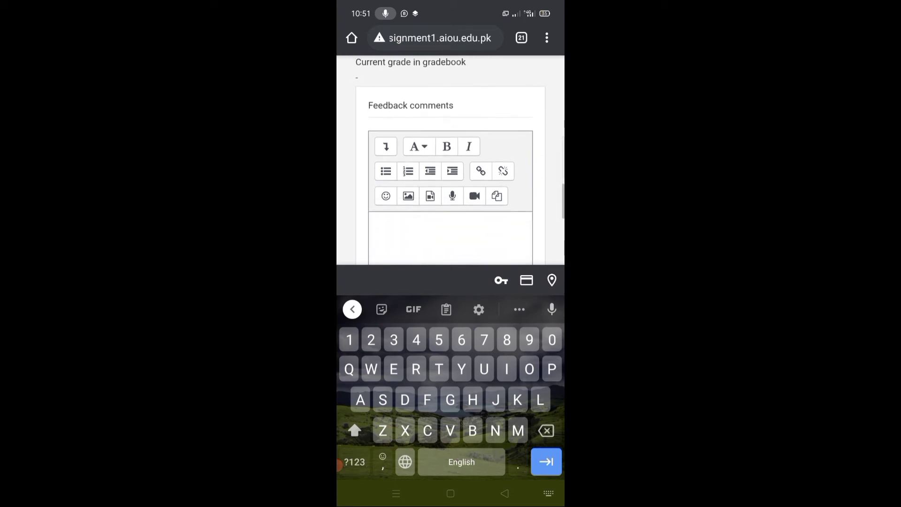
pyautogui.click(372, 88)
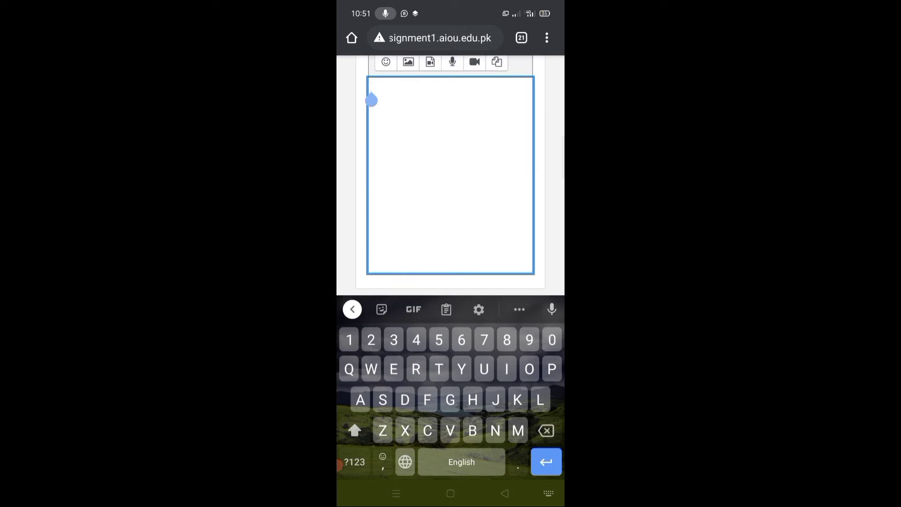
pyautogui.write('Feedbacj')
pyautogui.press('BackSpace')
pyautogui.write('j')
pyautogui.press('BackSpace')
pyautogui.press('BackSpace')
pyautogui.write('k enter')
pyautogui.scroll(-3, 451, 177)
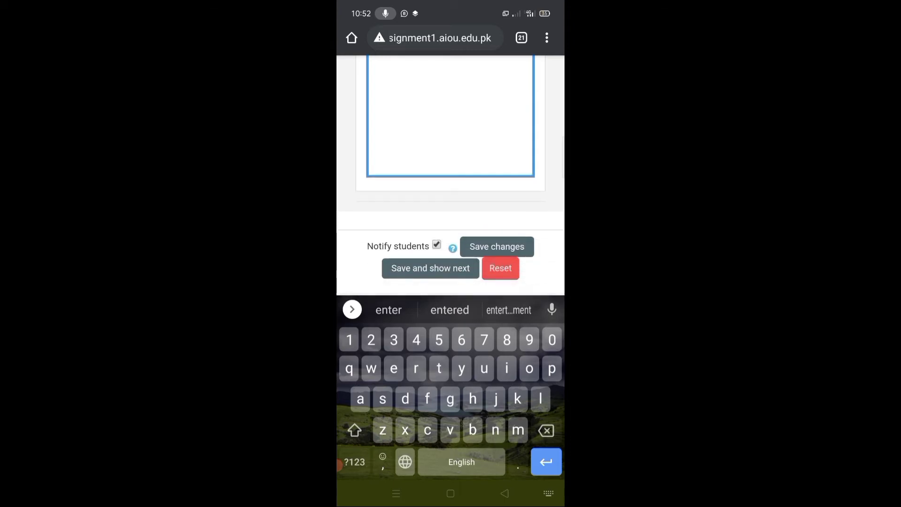
pyautogui.scroll(5, 450, 176)
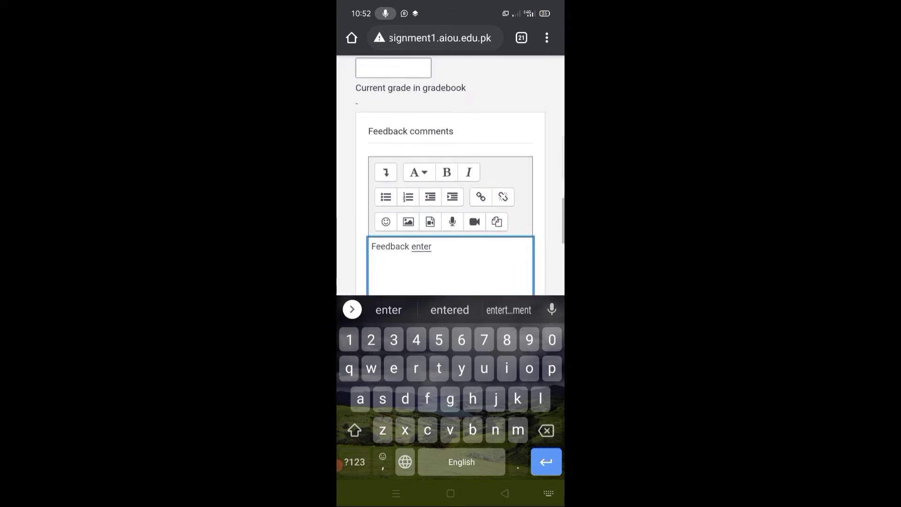
pyautogui.scroll(3, 451, 176)
pyautogui.scroll(-4, 450, 175)
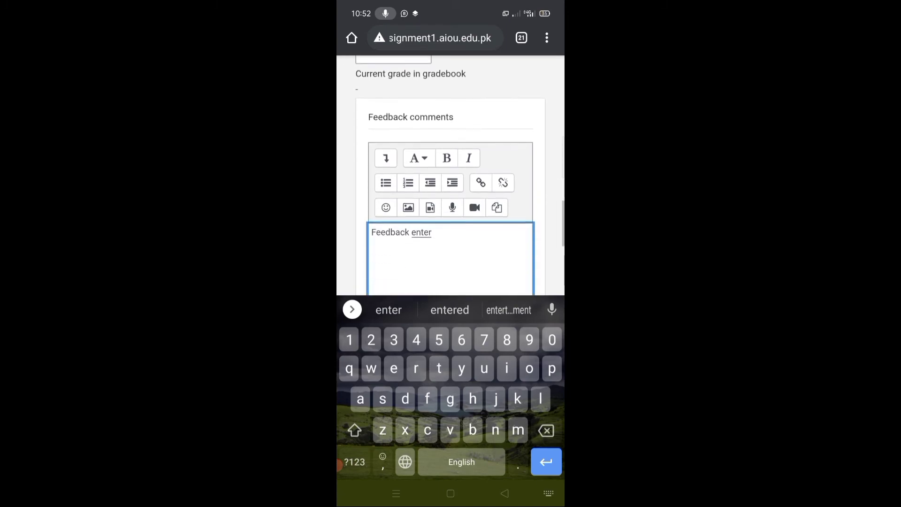
pyautogui.scroll(-2, 451, 177)
pyautogui.scroll(2, 450, 176)
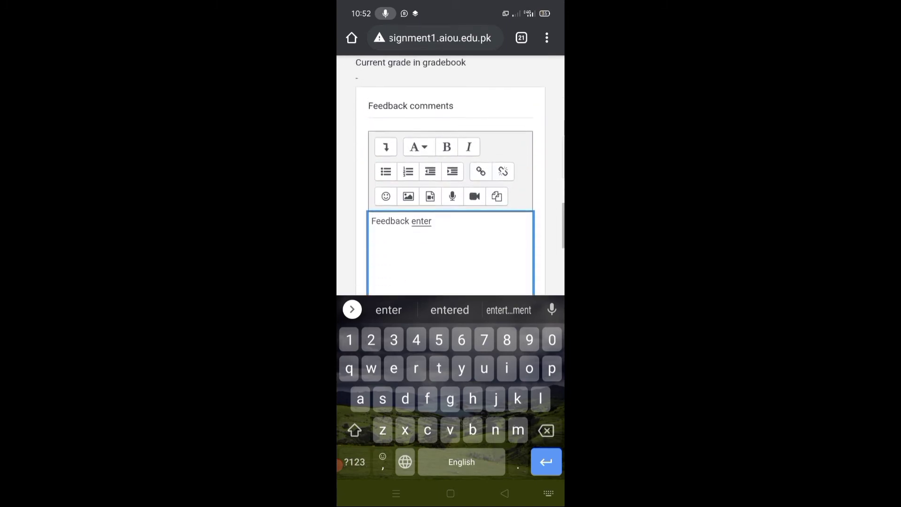
pyautogui.scroll(-2, 451, 175)
pyautogui.scroll(-4, 450, 176)
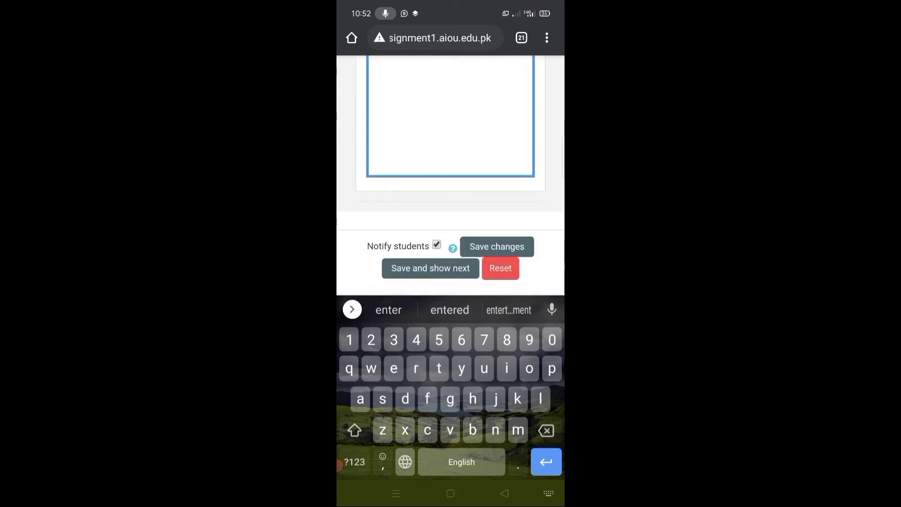
pyautogui.scroll(1, 450, 176)
pyautogui.scroll(-1, 450, 176)
pyautogui.scroll(2, 451, 176)
pyautogui.scroll(10, 451, 177)
pyautogui.scroll(1, 451, 177)
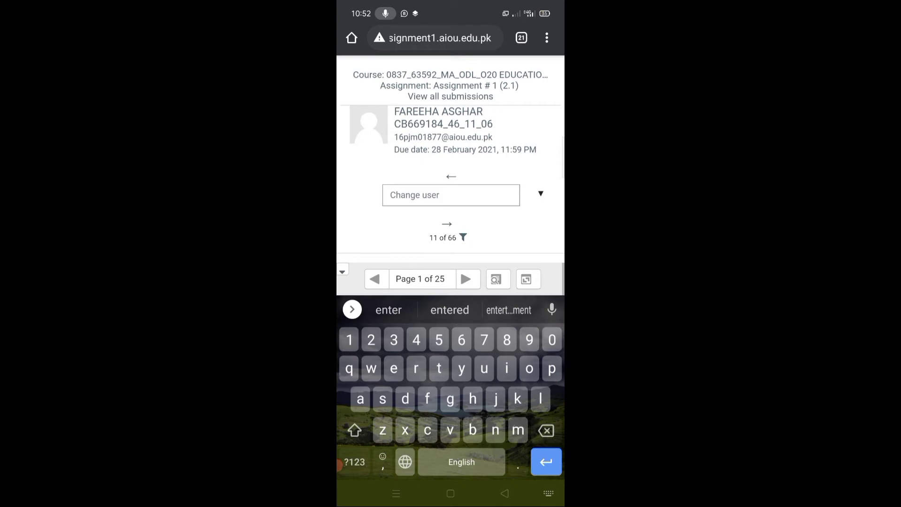
# Cancel the page reload, then go back and leave the grading page unsaved
pyautogui.moveTo(450, 113); pyautogui.dragTo(451, 225)
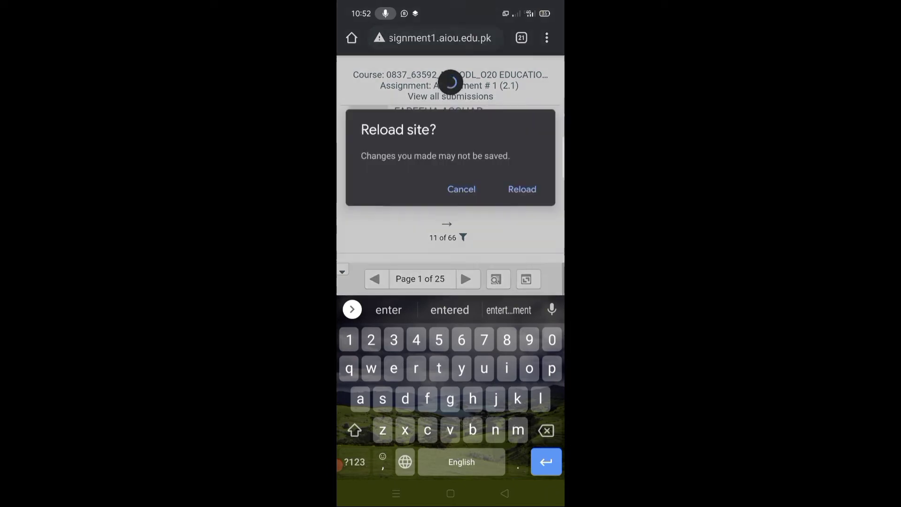
pyautogui.click(461, 280)
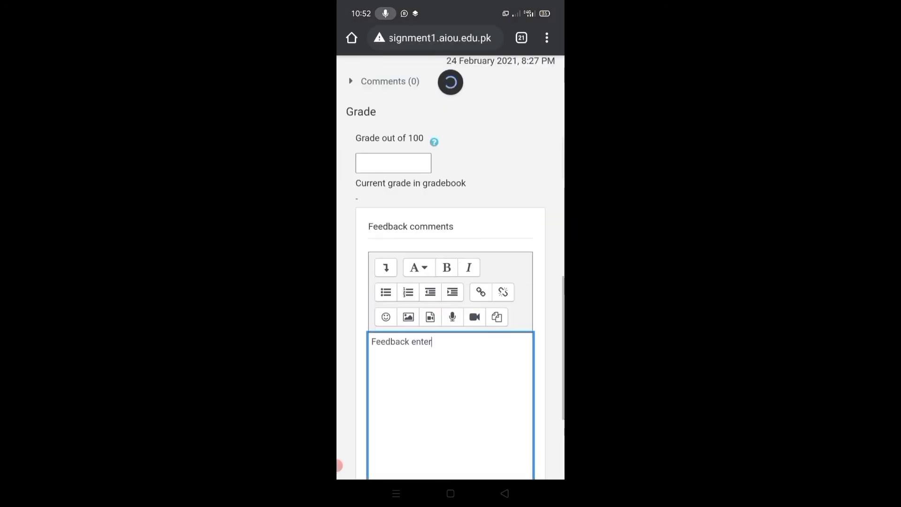
pyautogui.scroll(5, 450, 268)
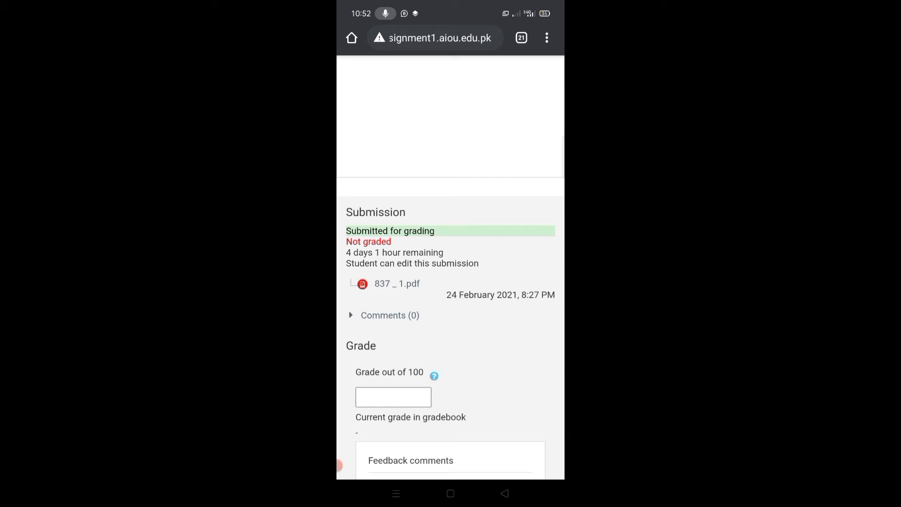
pyautogui.scroll(-5, 451, 282)
pyautogui.scroll(3, 450, 281)
pyautogui.scroll(4, 450, 282)
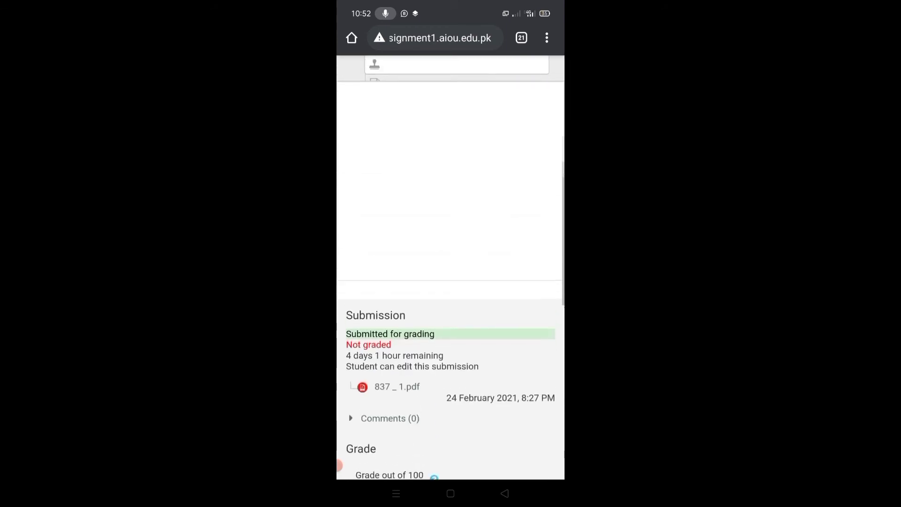
pyautogui.click(504, 492)
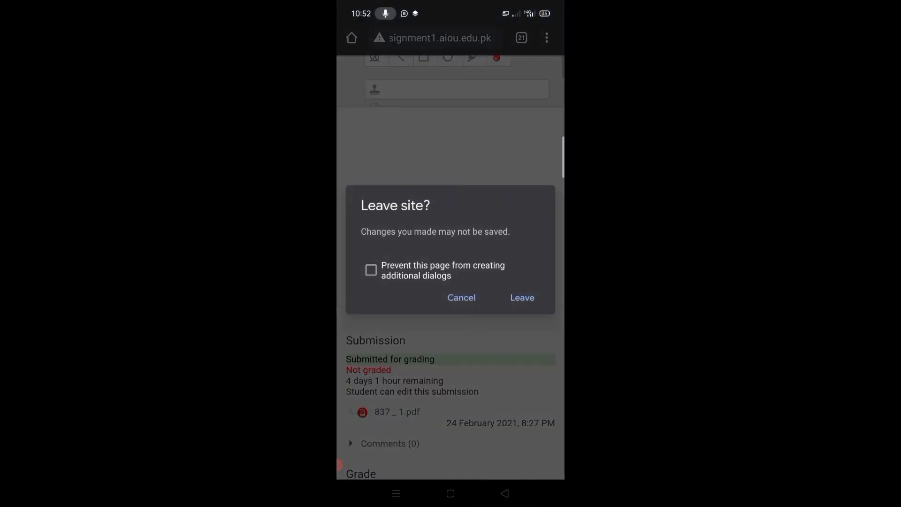
pyautogui.click(521, 297)
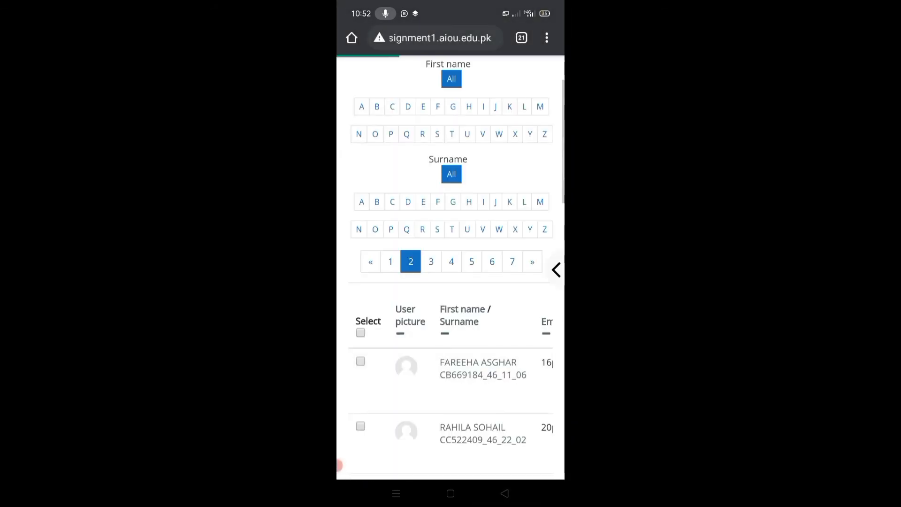
pyautogui.scroll(2, 450, 282)
pyautogui.scroll(-2, 451, 282)
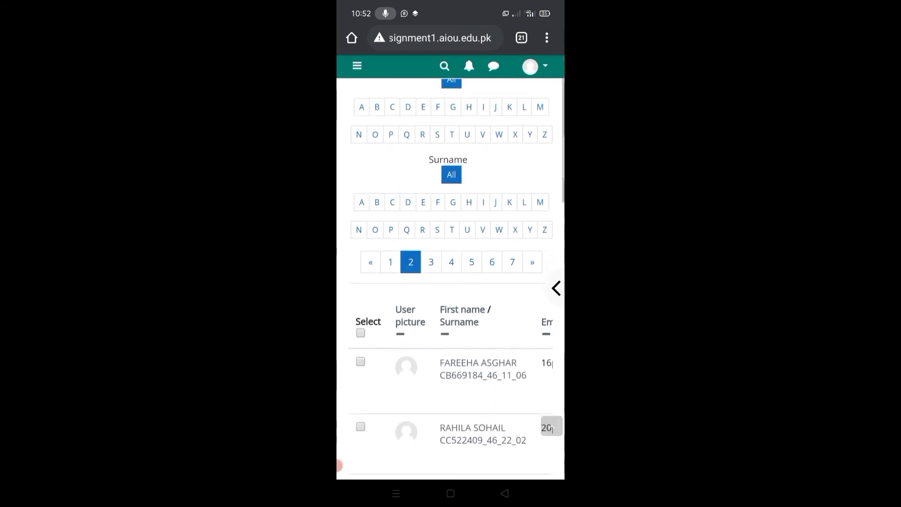
pyautogui.scroll(-5, 451, 281)
pyautogui.scroll(-2, 450, 282)
pyautogui.hscroll(2, 451, 282)
pyautogui.scroll(2, 451, 282)
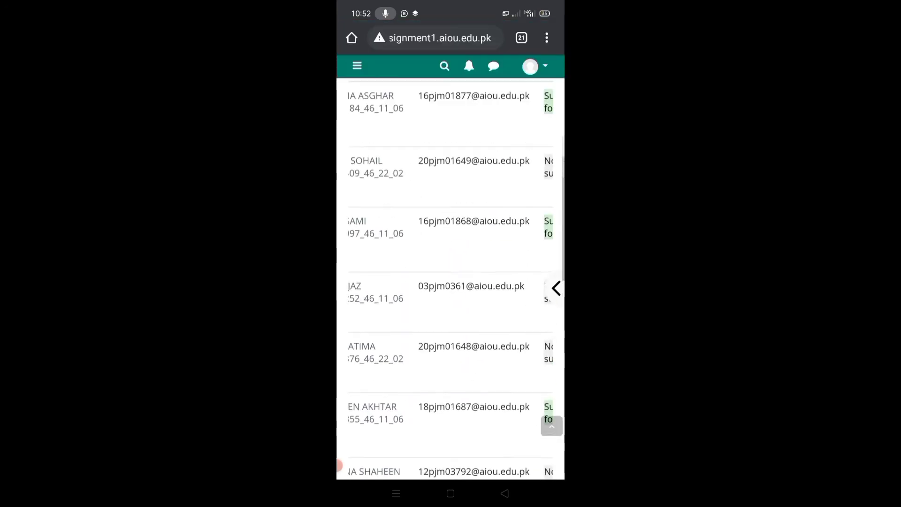
pyautogui.scroll(5, 451, 281)
pyautogui.scroll(1, 450, 282)
pyautogui.hscroll(-3, 451, 415)
pyautogui.scroll(1, 451, 282)
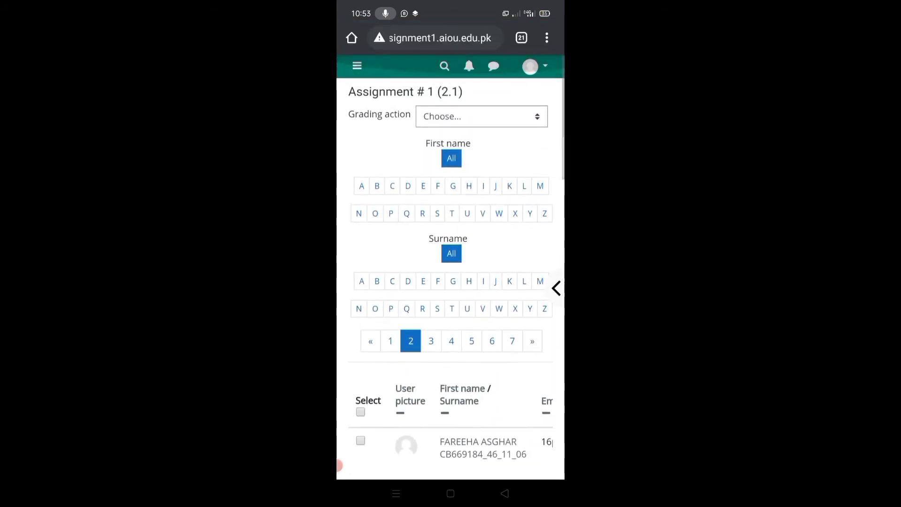
# Return via the Dashboard to EDUCATIONAL RESEARCH's Assignment # 1 (2.1)
pyautogui.click(357, 65)
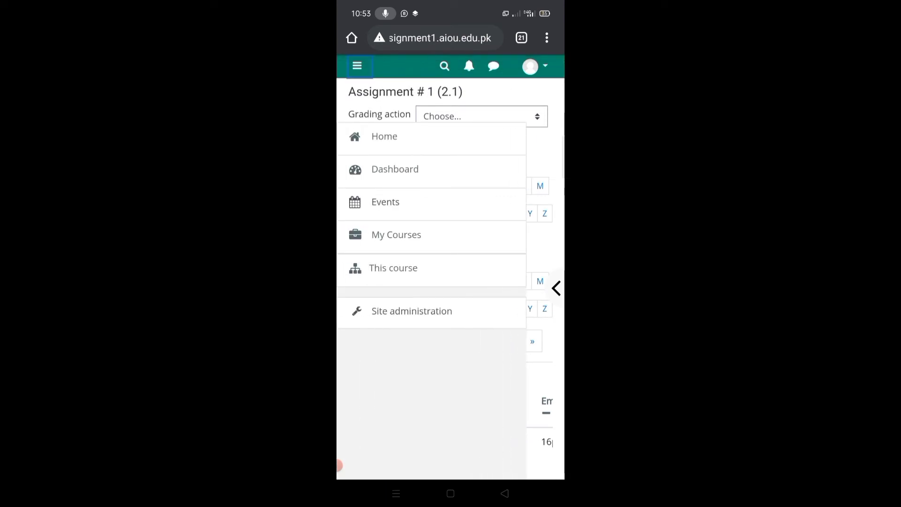
pyautogui.click(395, 169)
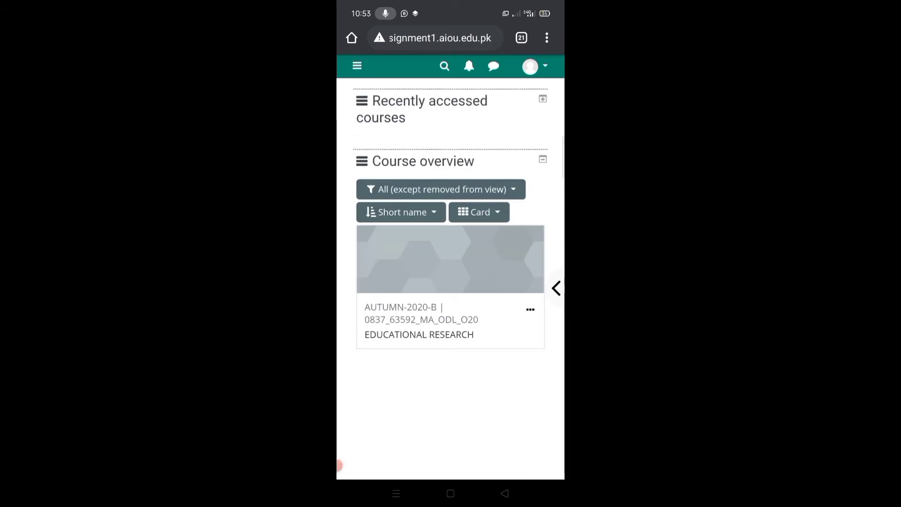
pyautogui.click(419, 334)
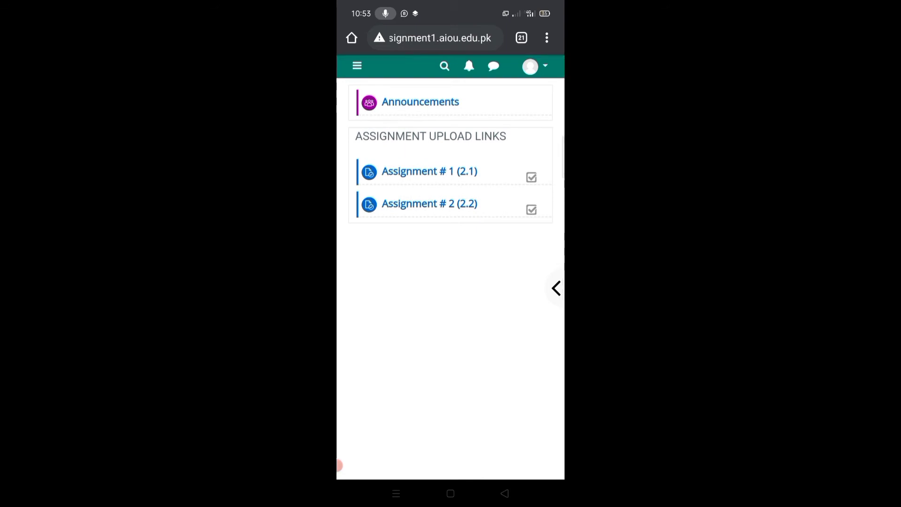
pyautogui.click(429, 171)
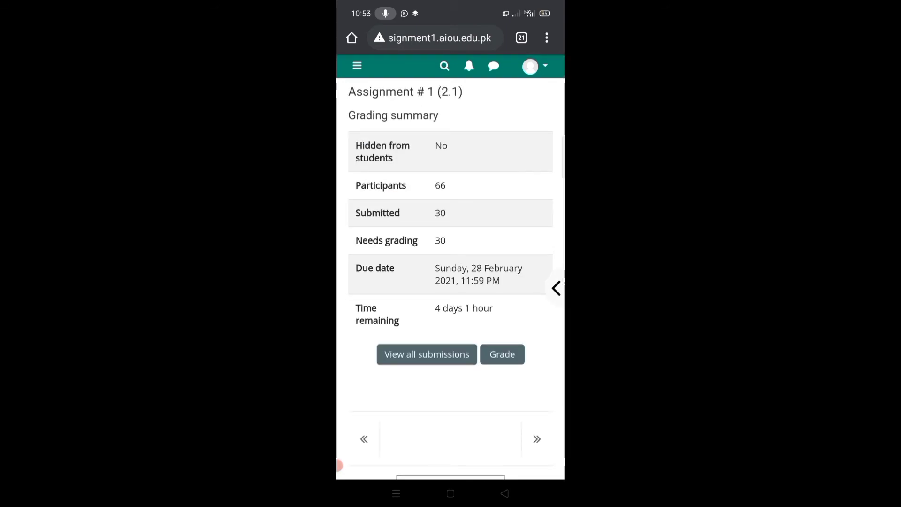
pyautogui.scroll(-1, 450, 282)
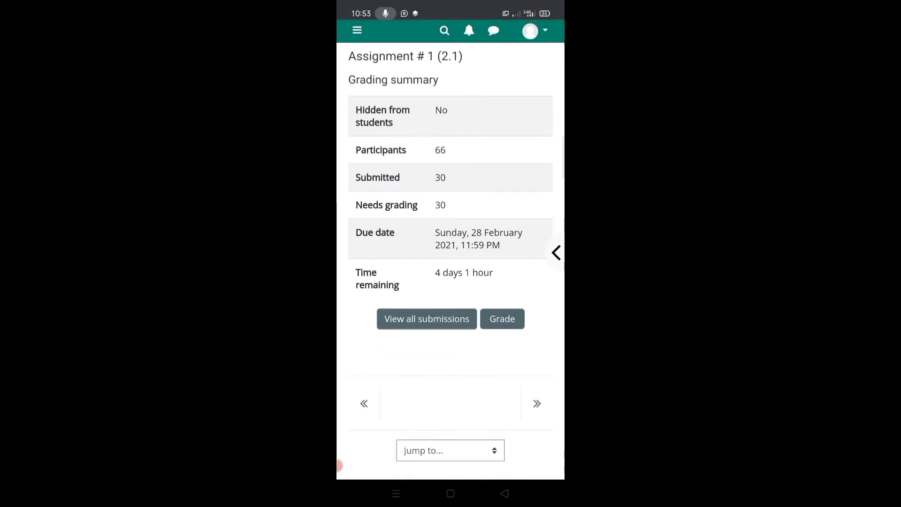
# List all submissions and choose 'Download all submissions' as the grading action
pyautogui.click(426, 318)
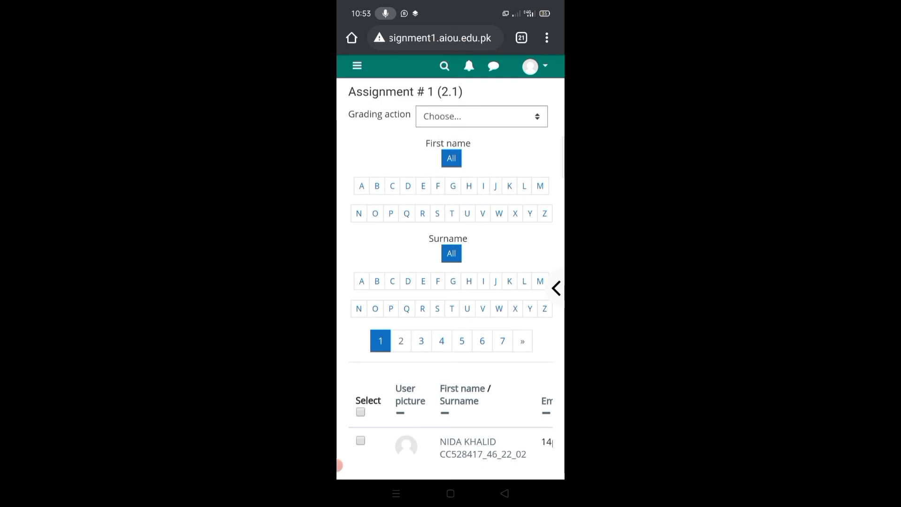
pyautogui.click(482, 116)
pyautogui.press('Escape')
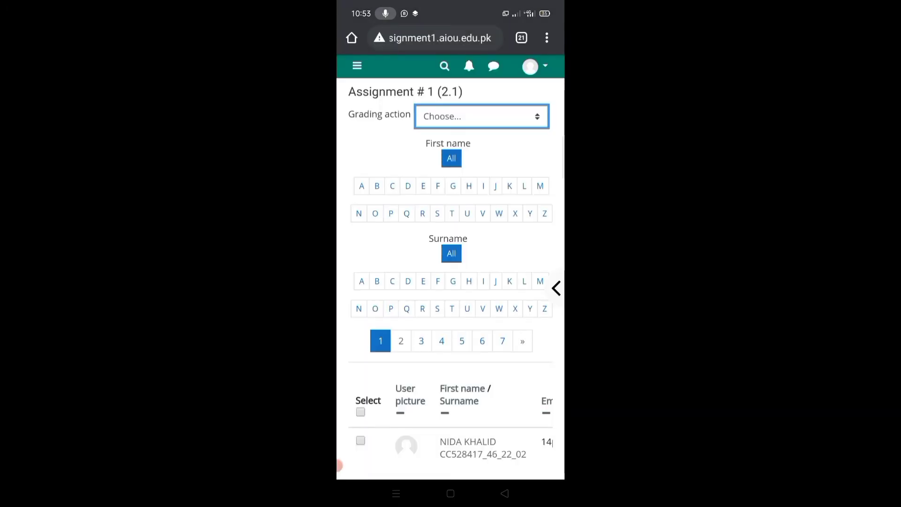
pyautogui.click(481, 117)
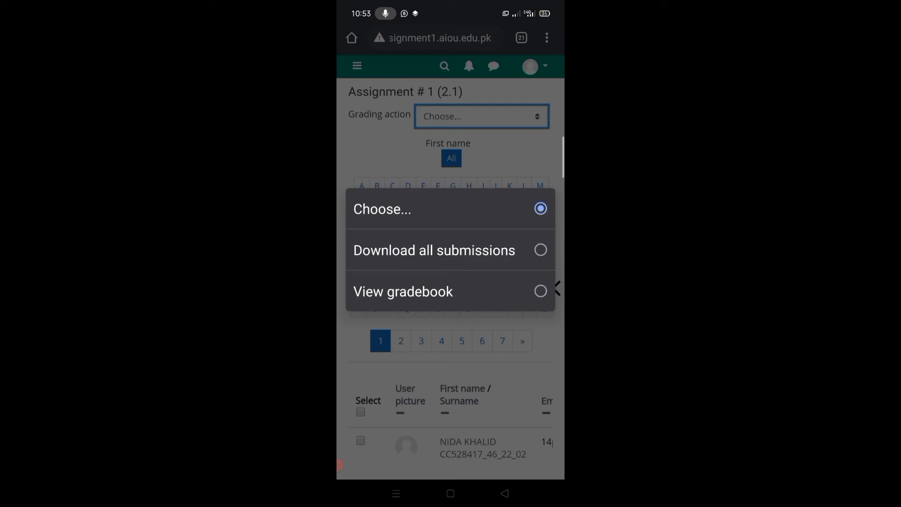
pyautogui.click(435, 250)
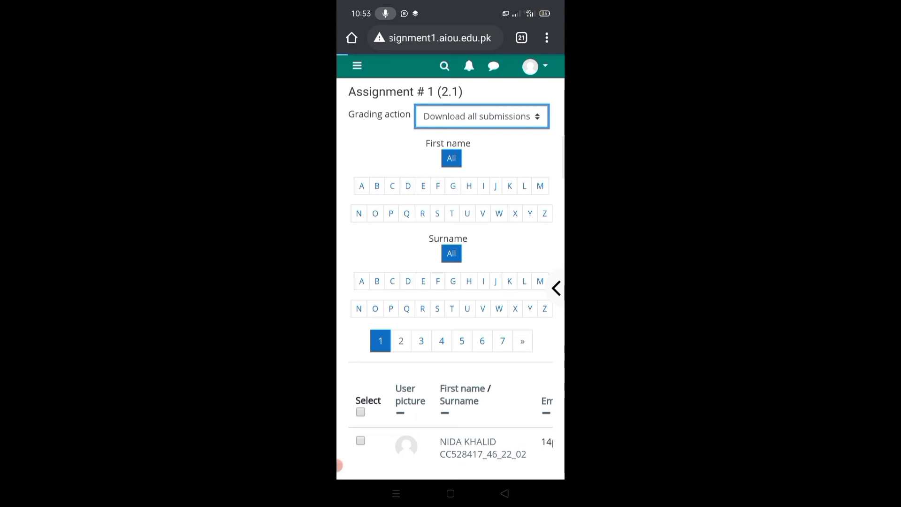
pyautogui.scroll(-5, 450, 282)
pyautogui.hscroll(3, 451, 317)
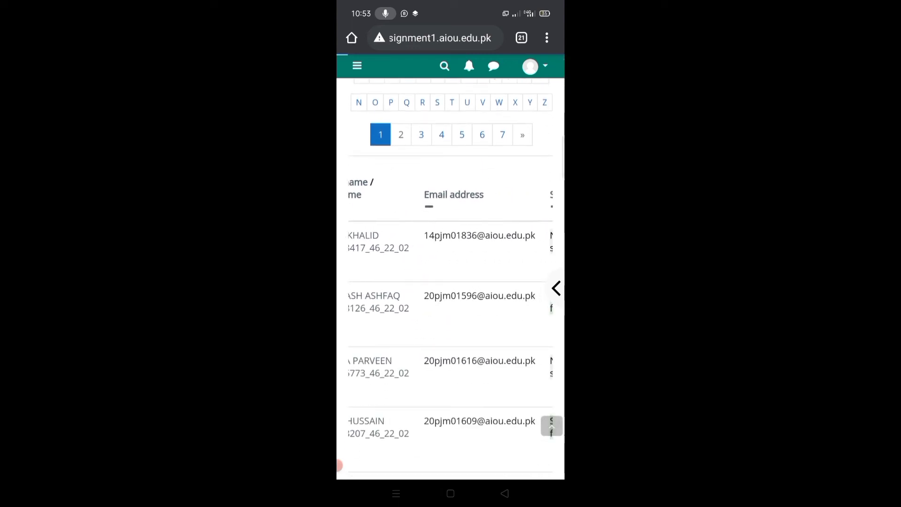
pyautogui.hscroll(5, 451, 317)
pyautogui.hscroll(-5, 450, 316)
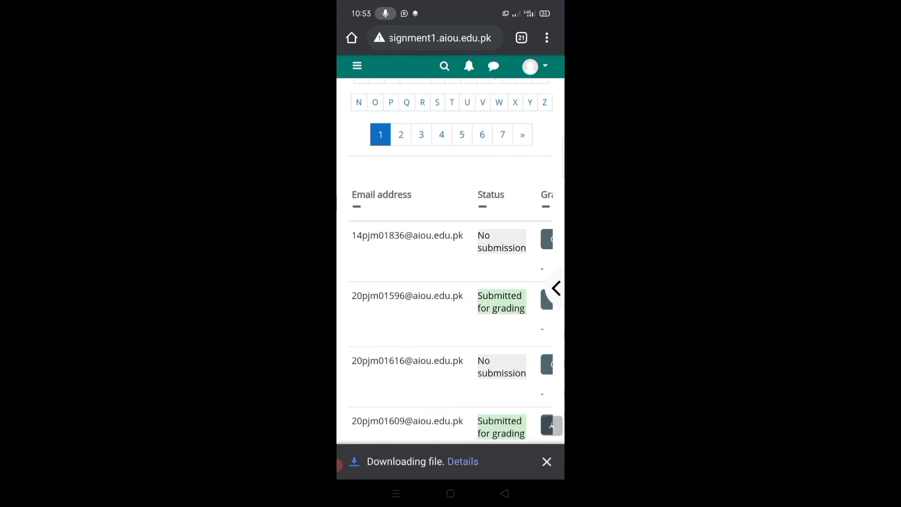
pyautogui.hscroll(-3, 451, 317)
pyautogui.scroll(-3, 451, 281)
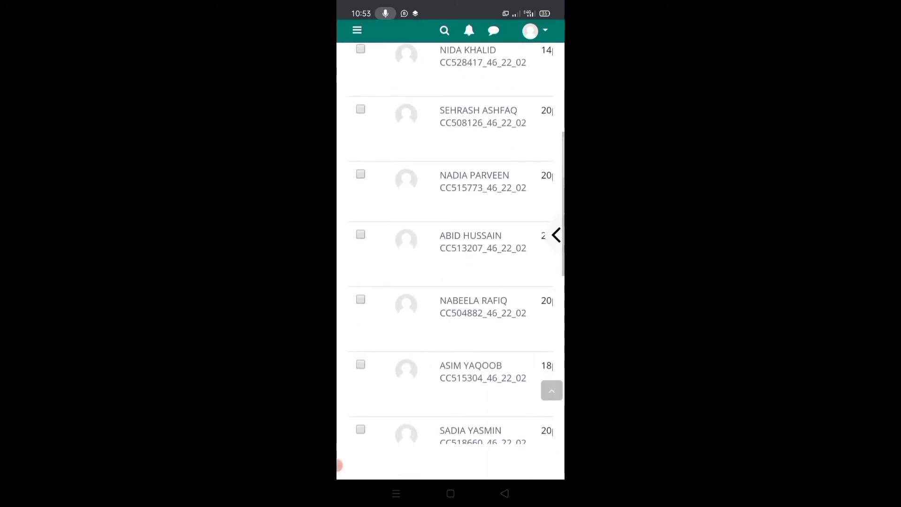
pyautogui.scroll(-2, 450, 281)
pyautogui.scroll(-2, 451, 282)
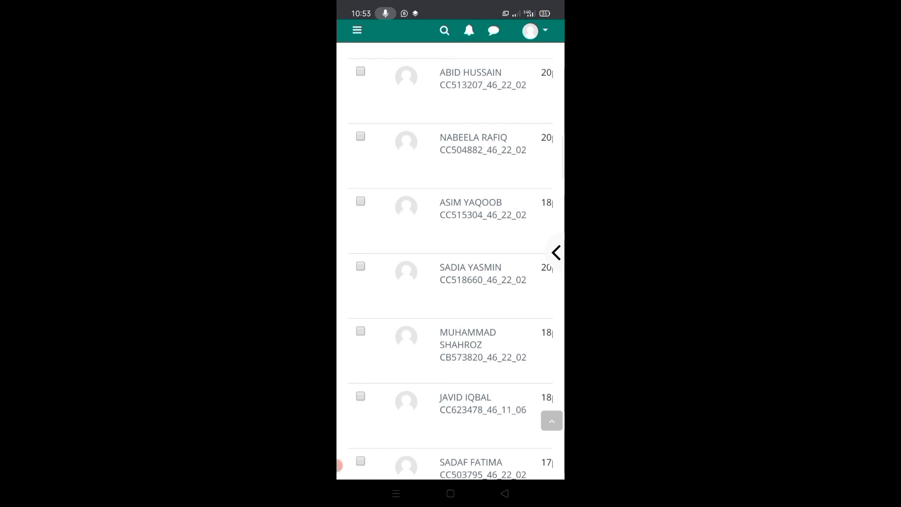
pyautogui.scroll(10, 450, 282)
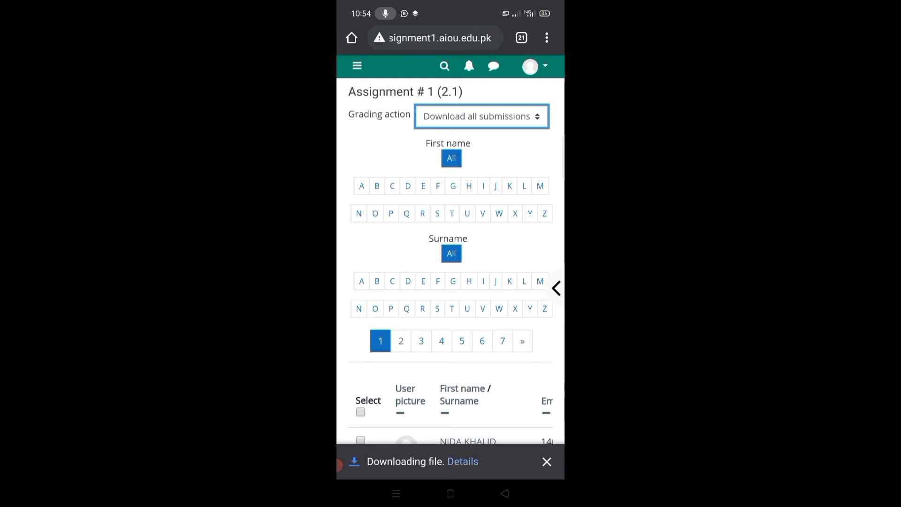
pyautogui.scroll(-1, 450, 253)
pyautogui.scroll(1, 450, 253)
pyautogui.scroll(-3, 450, 253)
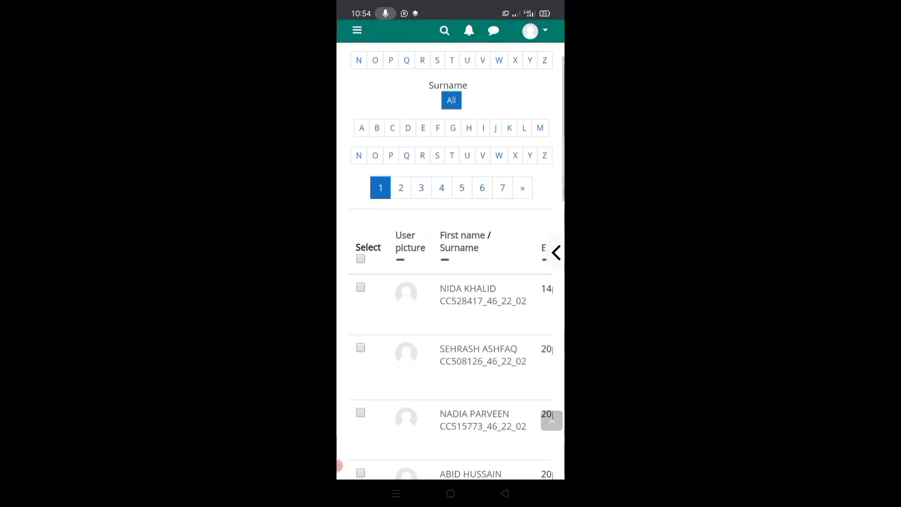
pyautogui.hscroll(2, 451, 352)
pyautogui.hscroll(2, 451, 352)
pyautogui.hscroll(2, 450, 352)
pyautogui.hscroll(2, 450, 352)
pyautogui.hscroll(1, 451, 352)
pyautogui.hscroll(1, 450, 352)
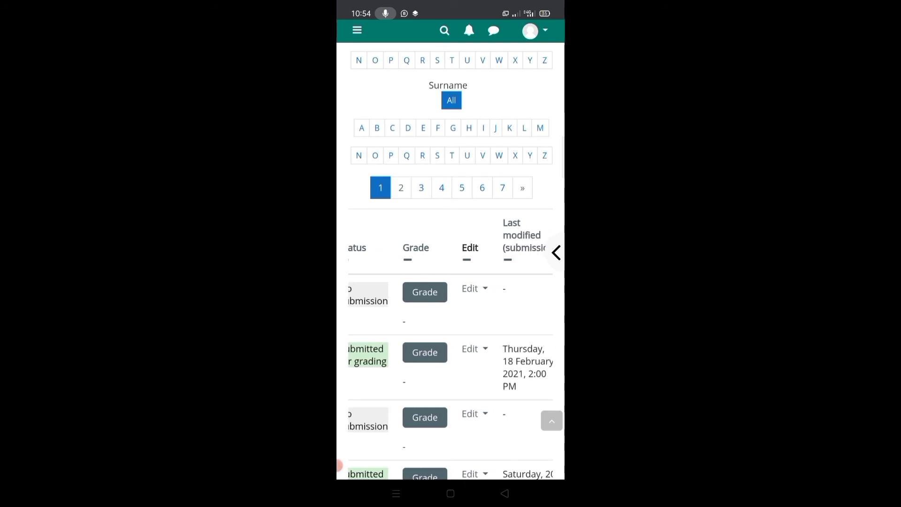
pyautogui.hscroll(1, 451, 352)
pyautogui.hscroll(1, 451, 353)
# Open the first student's grading form and enter grade 87 with feedback 'Work on references.'
pyautogui.click(397, 291)
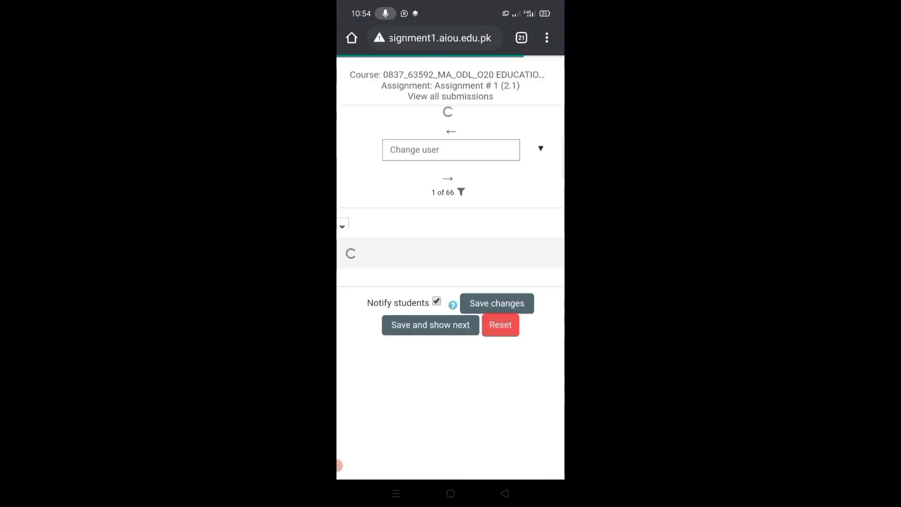
pyautogui.scroll(-2, 451, 331)
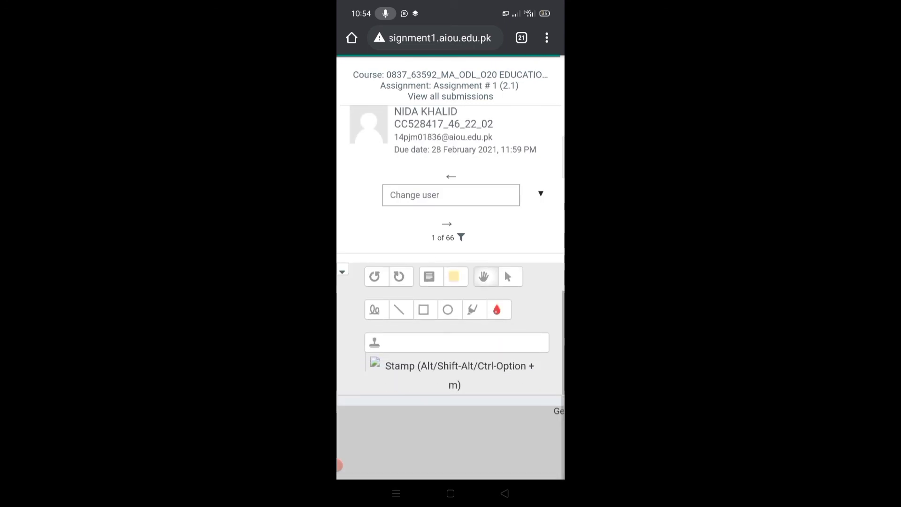
pyautogui.scroll(-10, 451, 281)
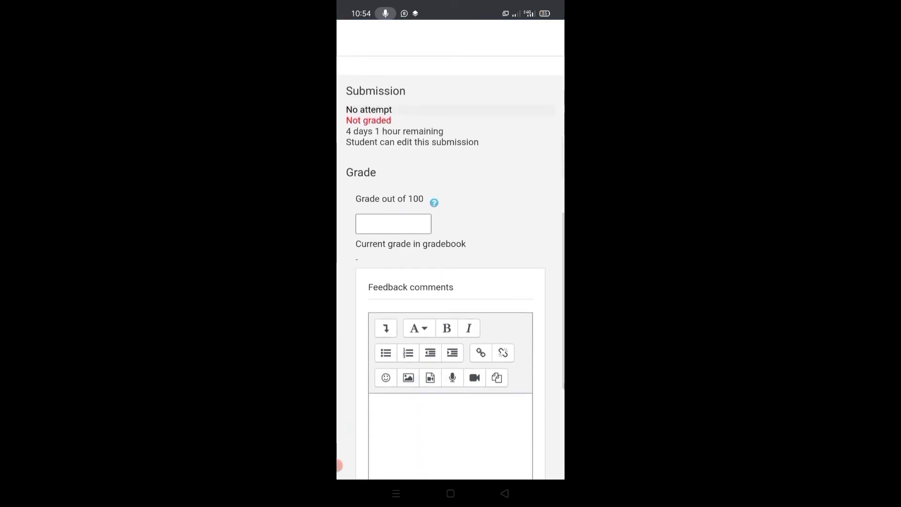
pyautogui.click(393, 223)
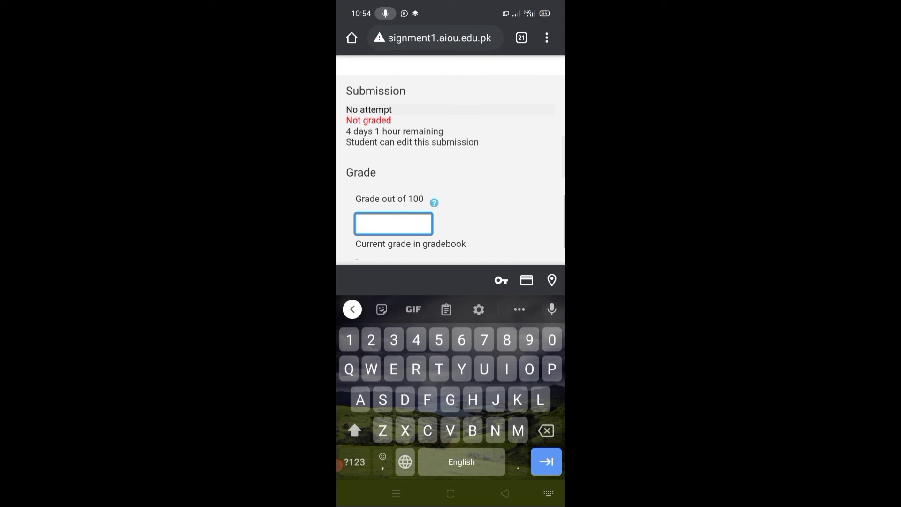
pyautogui.write('87')
pyautogui.scroll(-2, 451, 162)
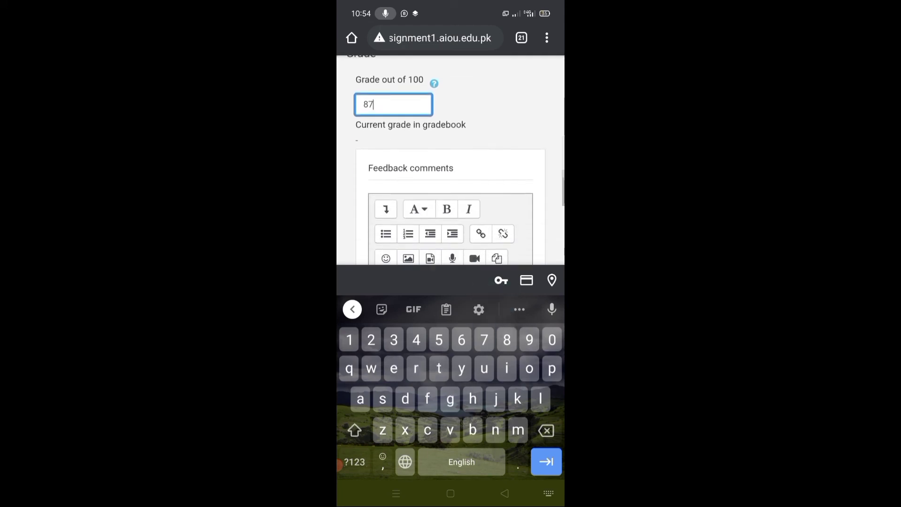
pyautogui.scroll(-2, 451, 163)
pyautogui.click(450, 232)
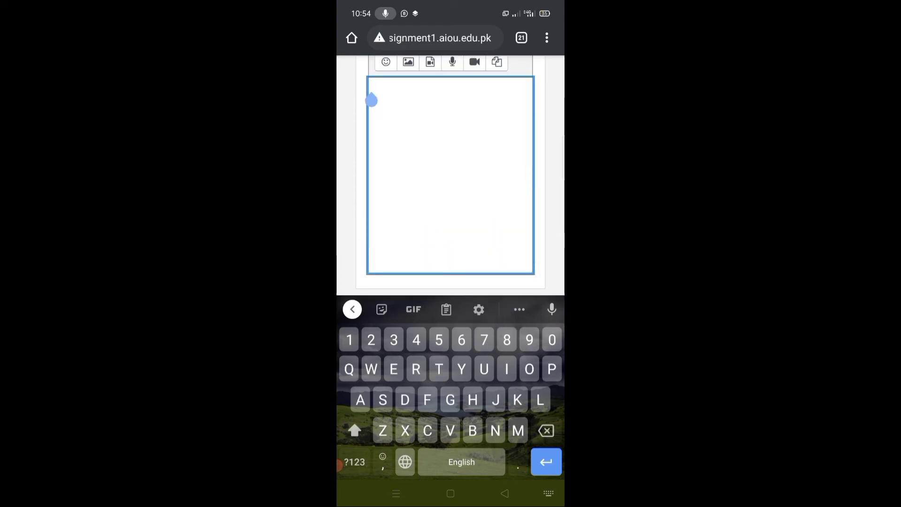
pyautogui.write('Work ')
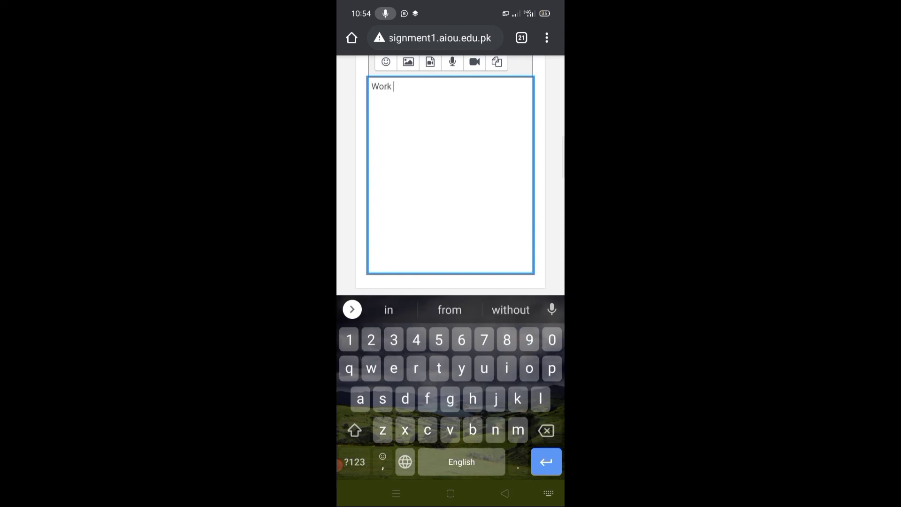
pyautogui.write('on re')
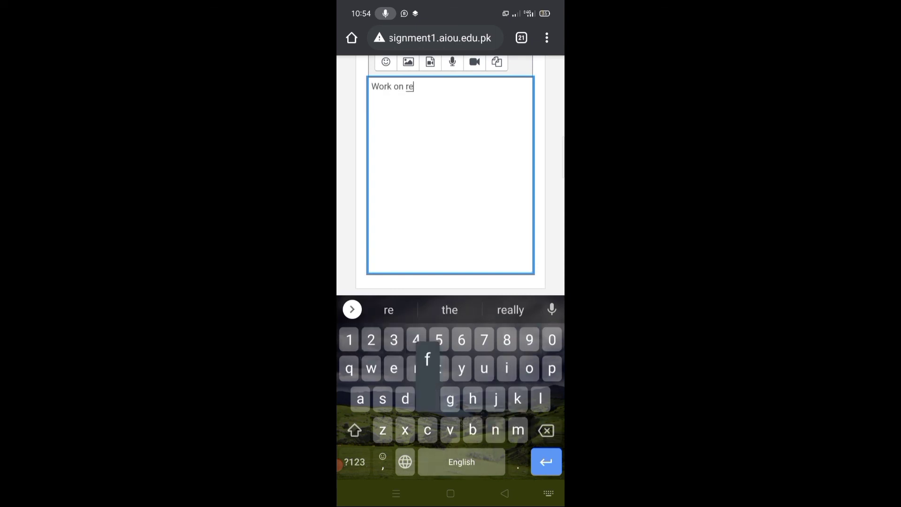
pyautogui.write('ferences.')
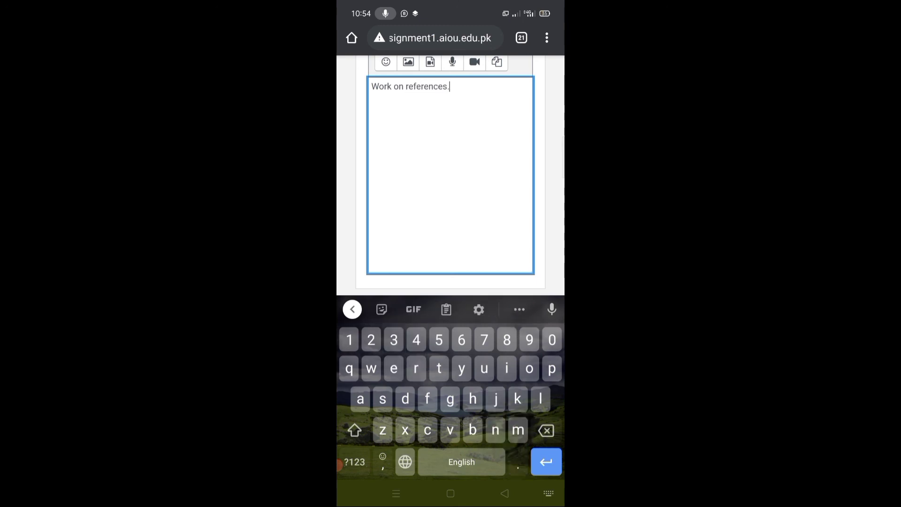
pyautogui.scroll(-3, 450, 177)
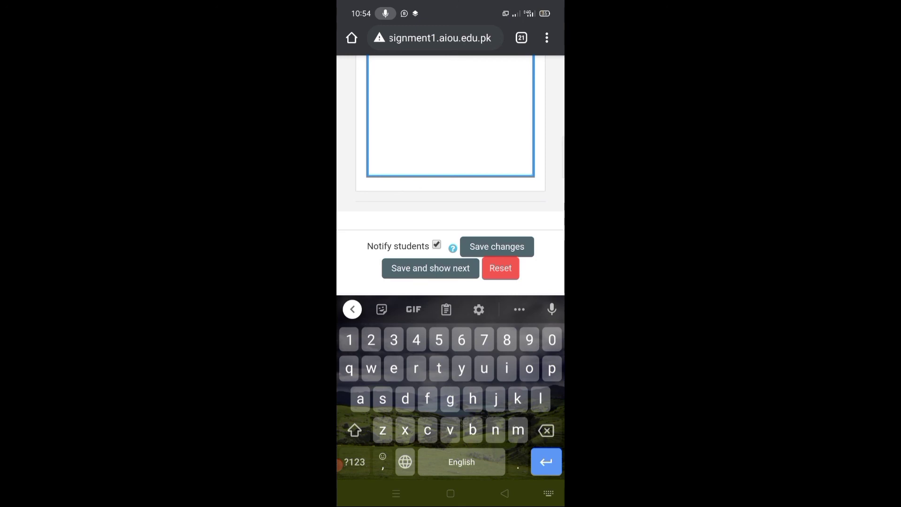
pyautogui.scroll(3, 451, 176)
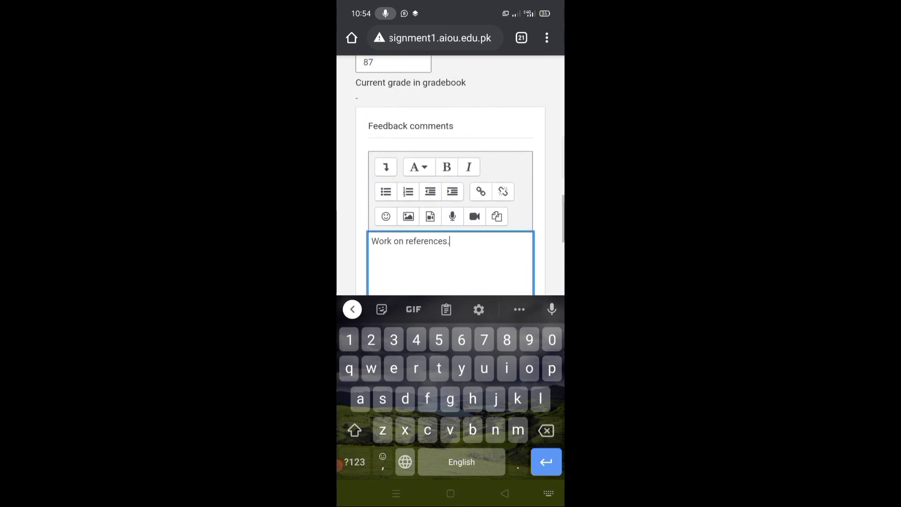
pyautogui.scroll(2, 451, 176)
pyautogui.scroll(-3, 450, 176)
pyautogui.scroll(-5, 450, 176)
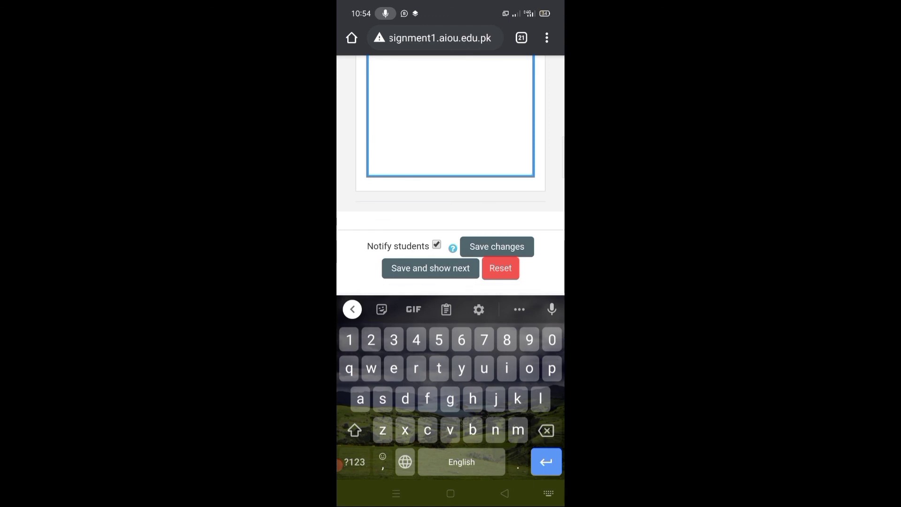
pyautogui.scroll(2, 451, 175)
pyautogui.scroll(3, 450, 176)
pyautogui.scroll(3, 450, 176)
pyautogui.scroll(3, 450, 176)
pyautogui.scroll(2, 451, 211)
pyautogui.scroll(3, 450, 211)
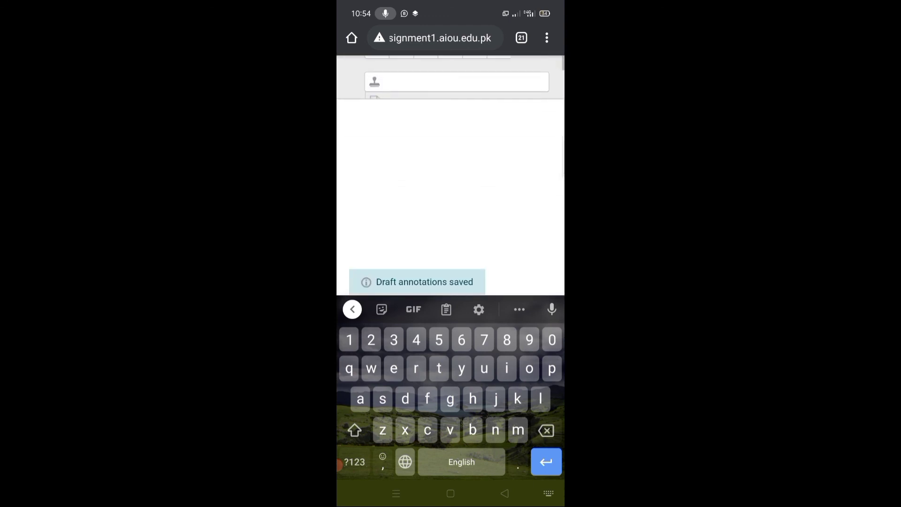